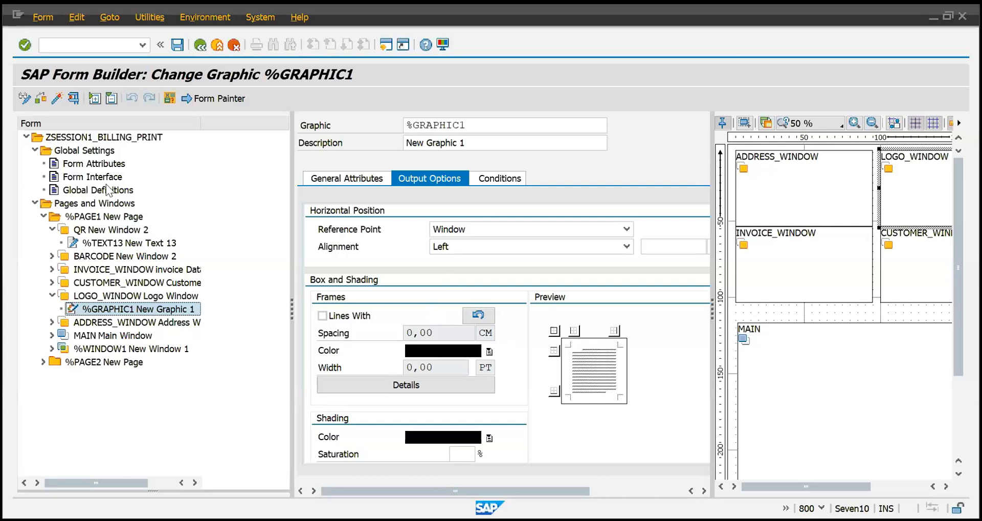
Check which Smart Style is assigned in the output options of the form attributes
left_click(105, 167)
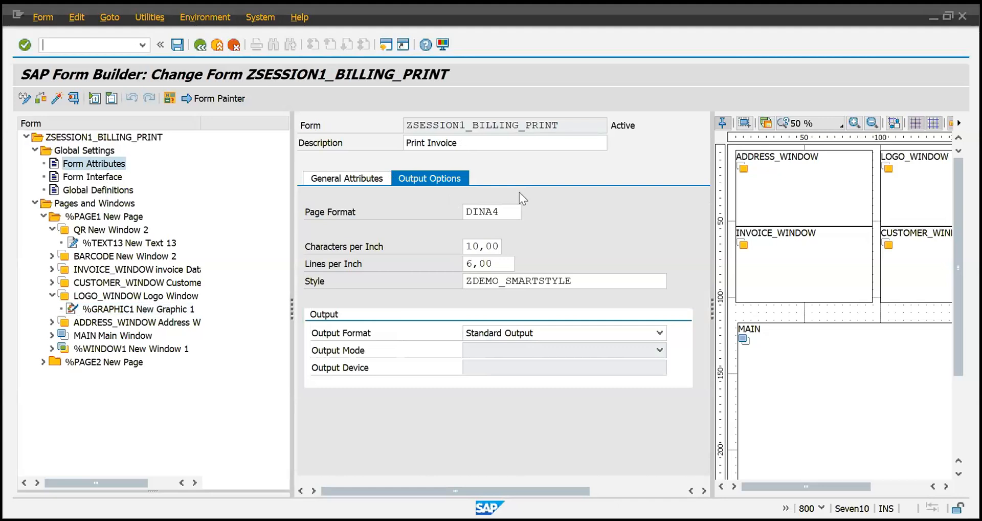
left_click_drag(614, 280, 441, 293)
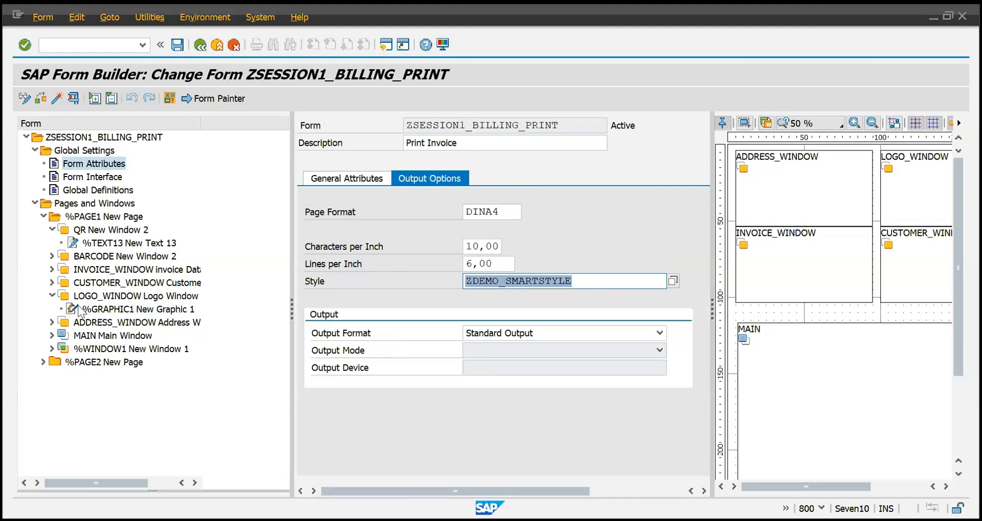
left_click_drag(596, 279, 402, 282)
Review the character formats offered for the QR window's text element and the style setting in its output options
left_click(102, 243)
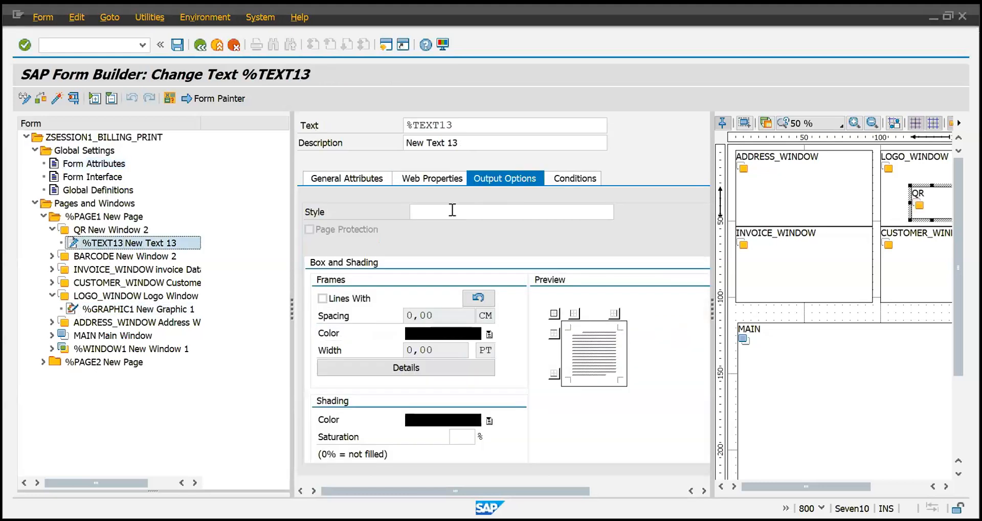
left_click(354, 173)
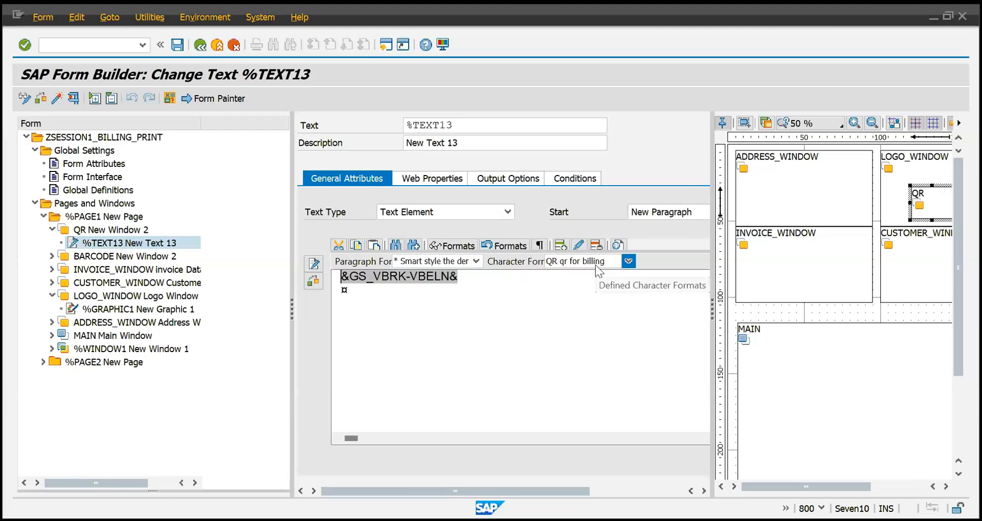
left_click(628, 261)
key("Down")
key("Up")
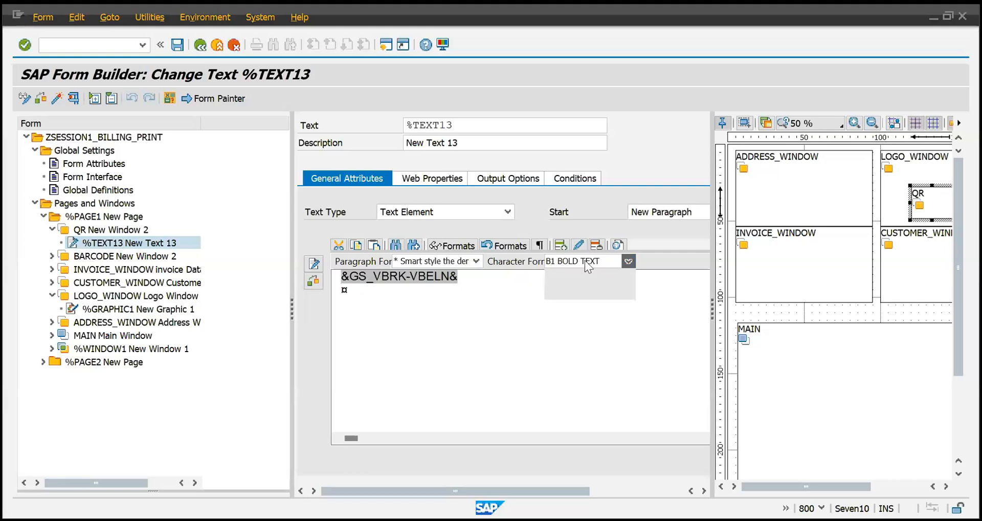
key("Return")
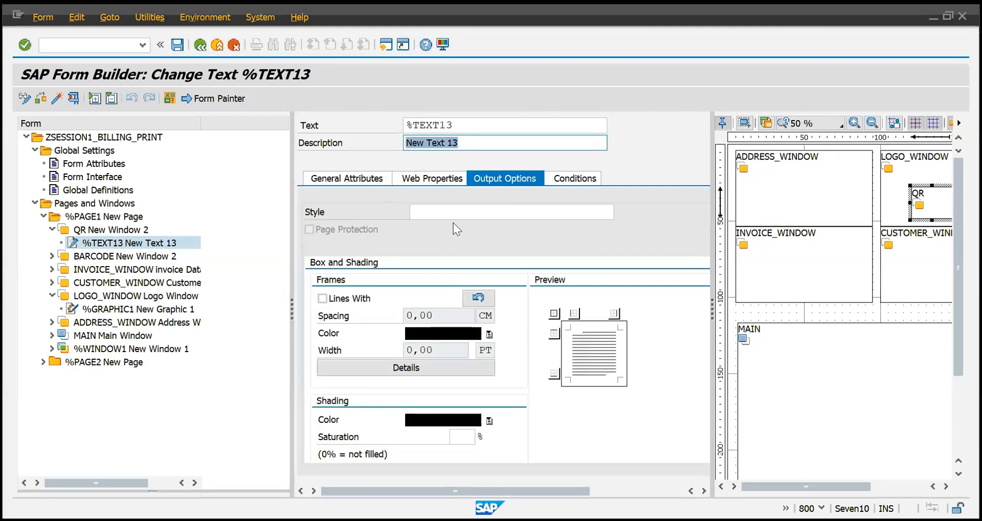
left_click(435, 210)
Return from the QR text element to the form attributes and recheck the style used by the whole form
left_click(109, 178)
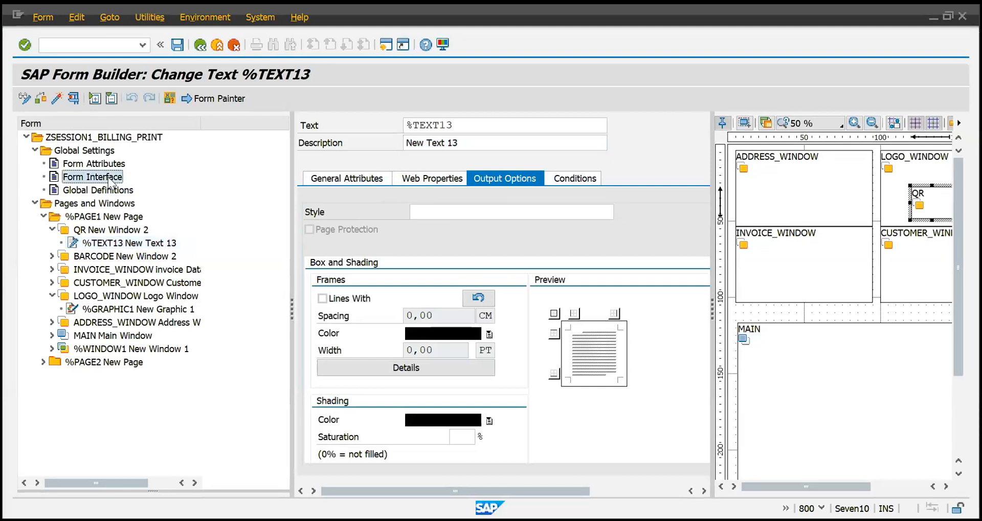
left_click(102, 164)
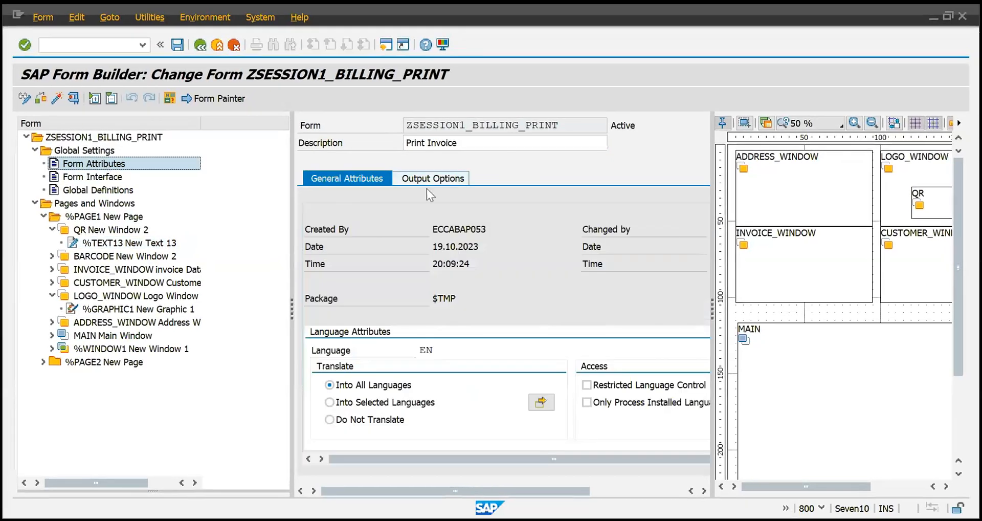
left_click(434, 179)
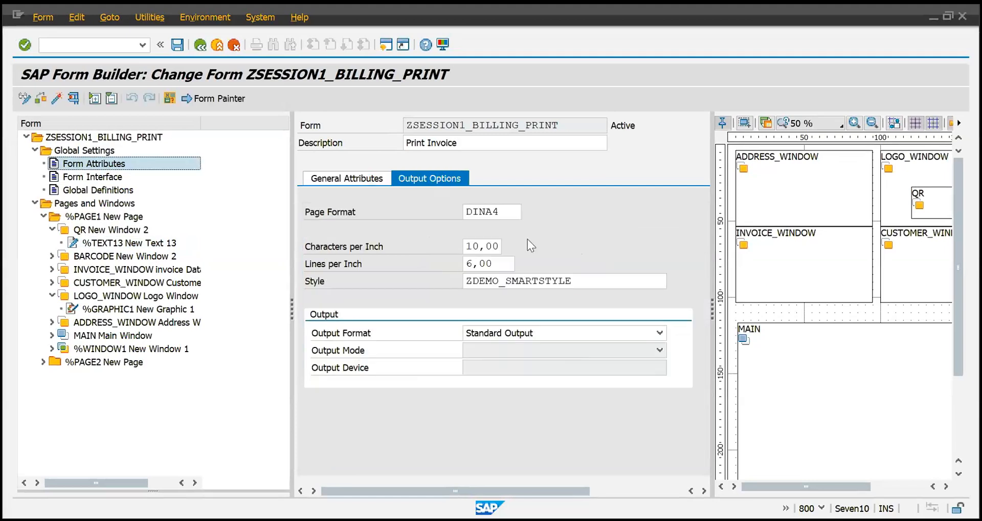
left_click_drag(602, 282, 323, 284)
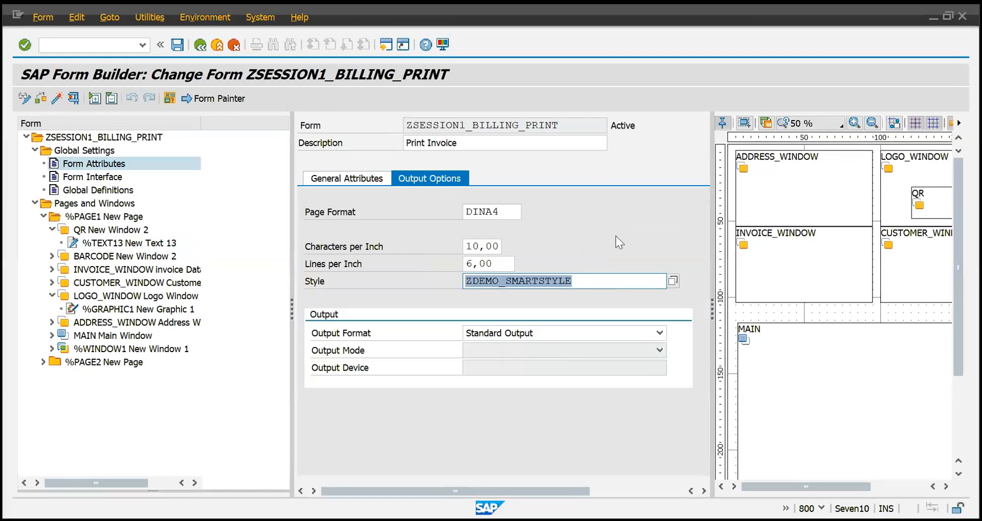
left_click(606, 286)
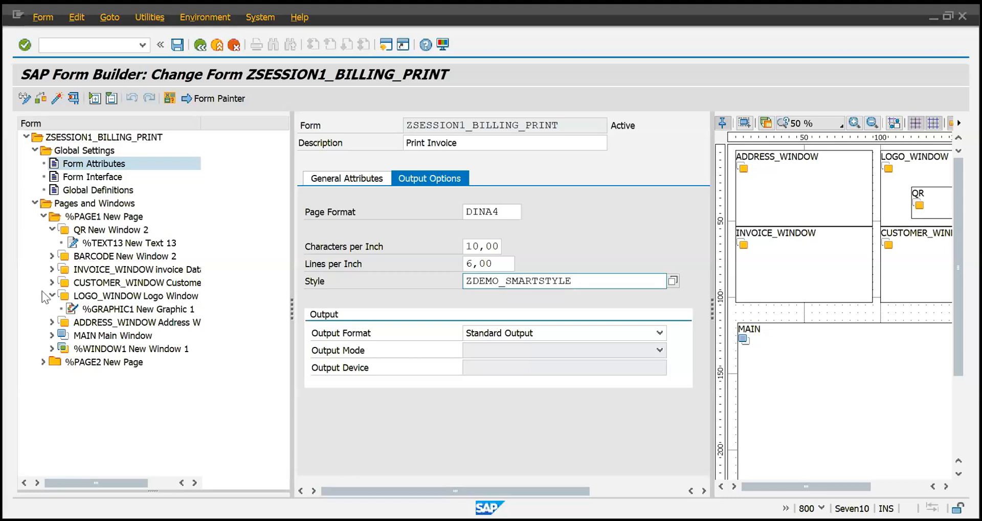
Try to apply the B1 BOLD TEXT character format to the City label in the ADDRESS text of CUSTOMER_WINDOW
left_click(51, 283)
left_click(60, 296)
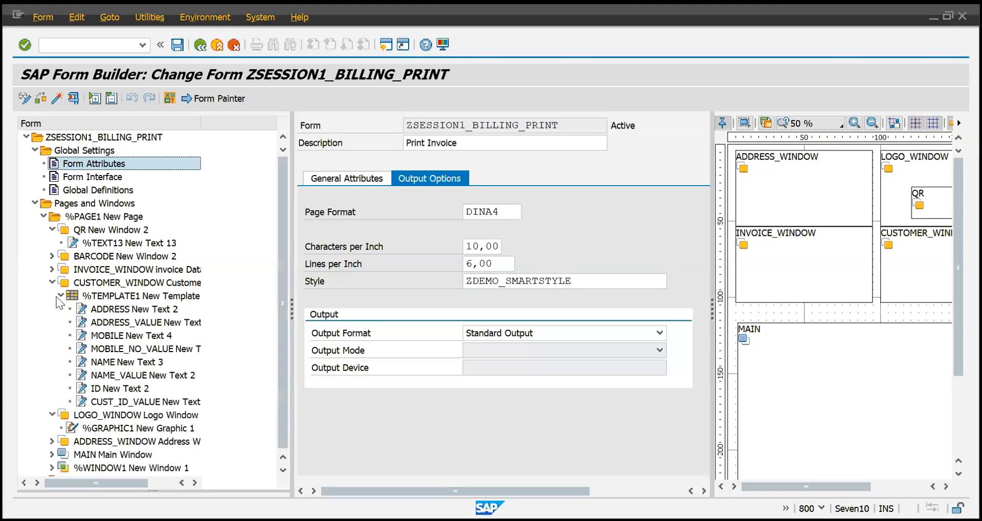
left_click(111, 309)
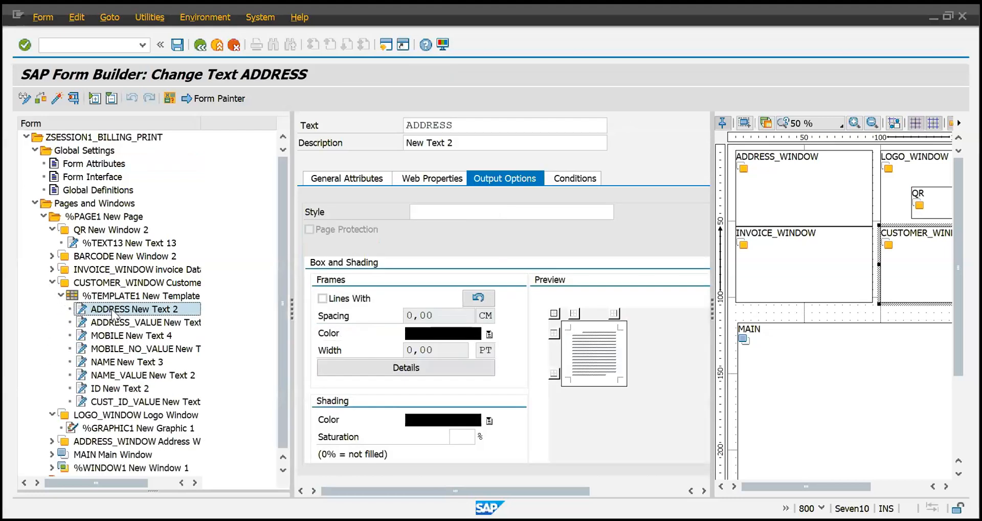
left_click(346, 176)
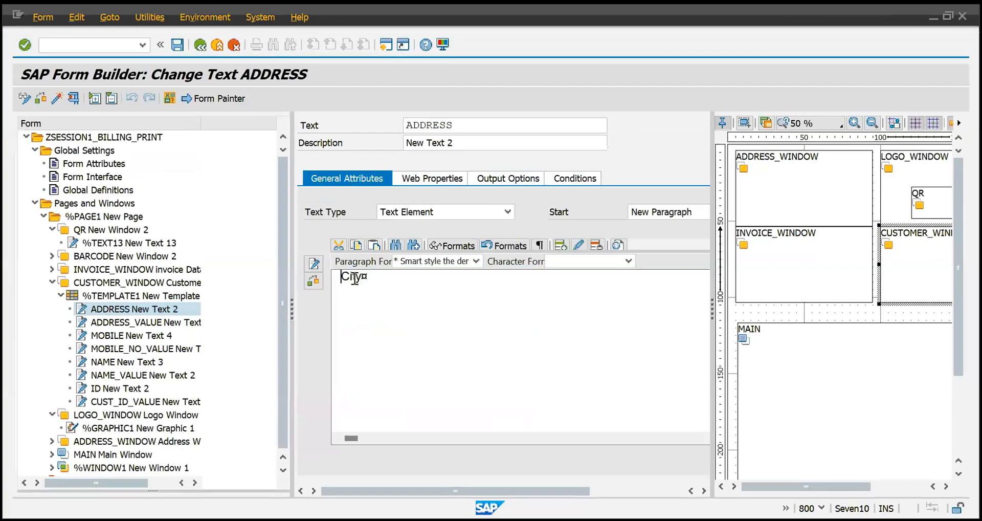
left_click(591, 264)
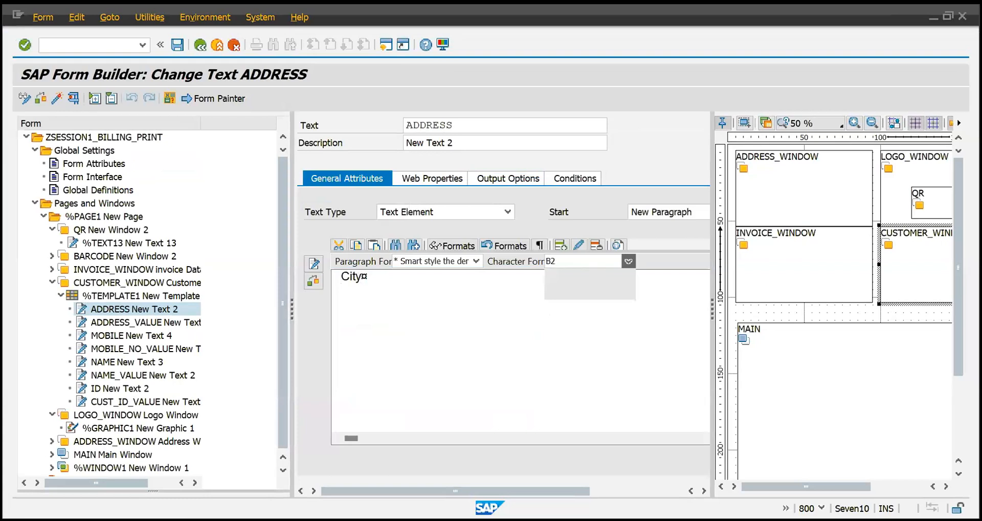
left_click(591, 276)
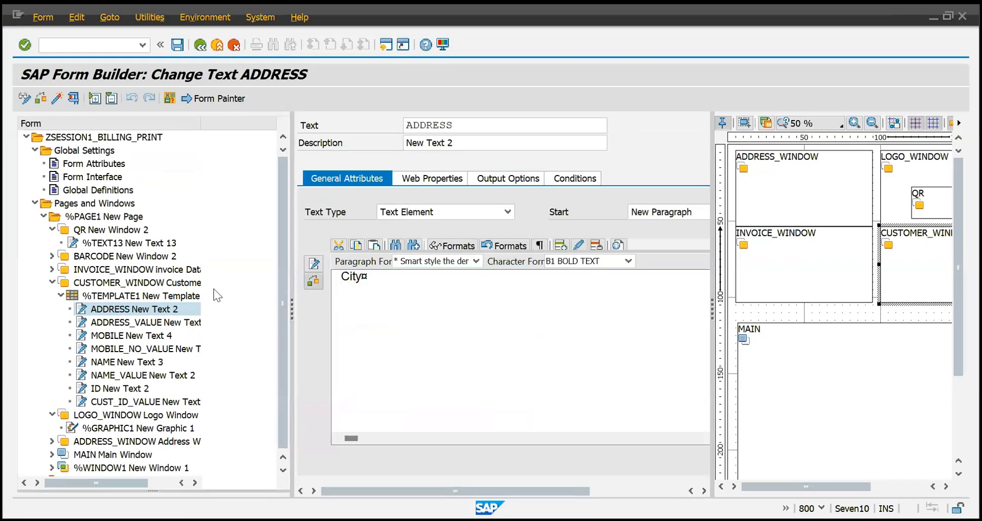
Apply the B1 BOLD TEXT character format to the entire label in the MOBILE text element
left_click(122, 336)
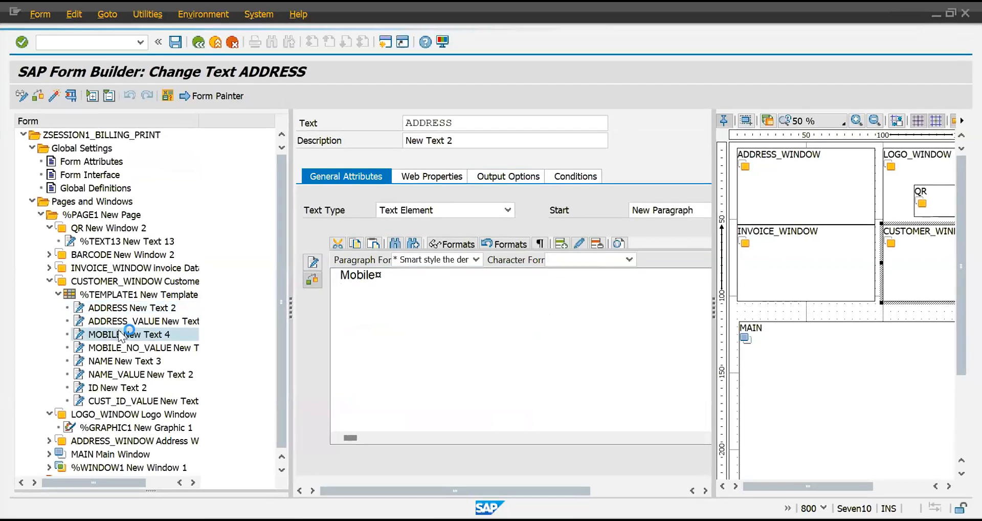
left_click_drag(342, 277, 393, 290)
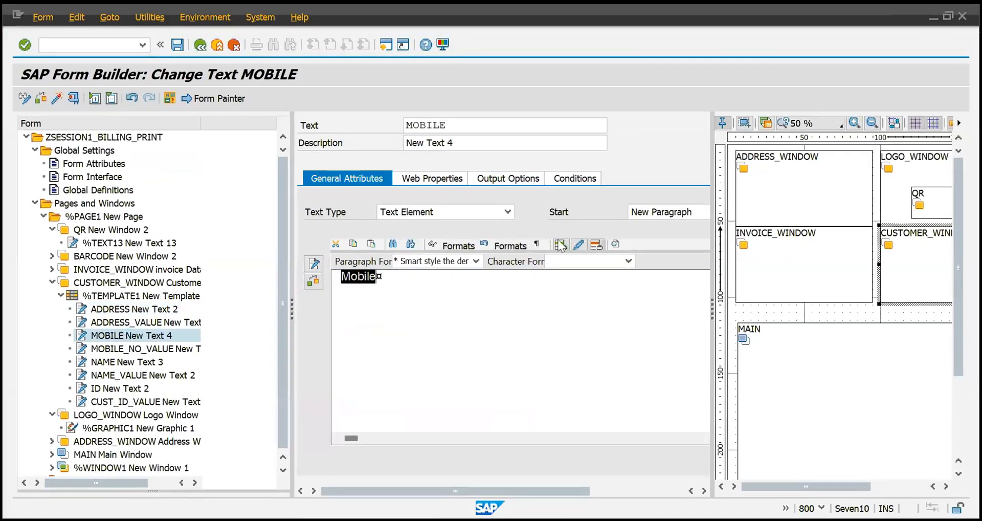
left_click(591, 262)
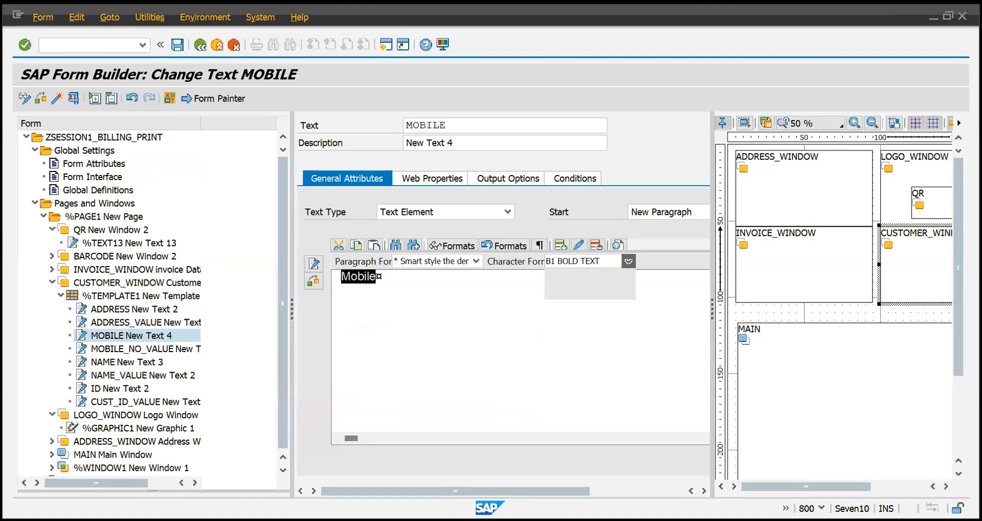
left_click(584, 273)
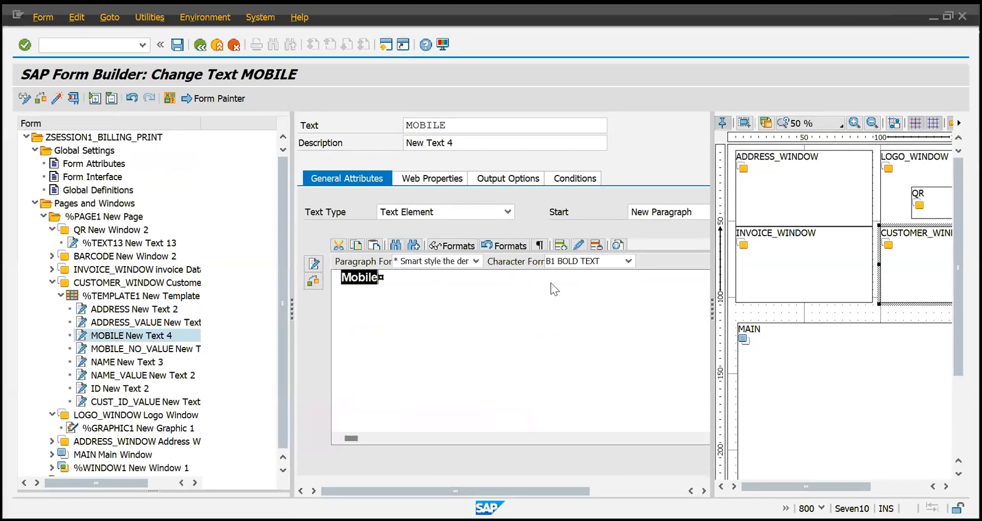
Format the whole customer name label in the NAME text element with B1 BOLD TEXT
left_click(123, 362)
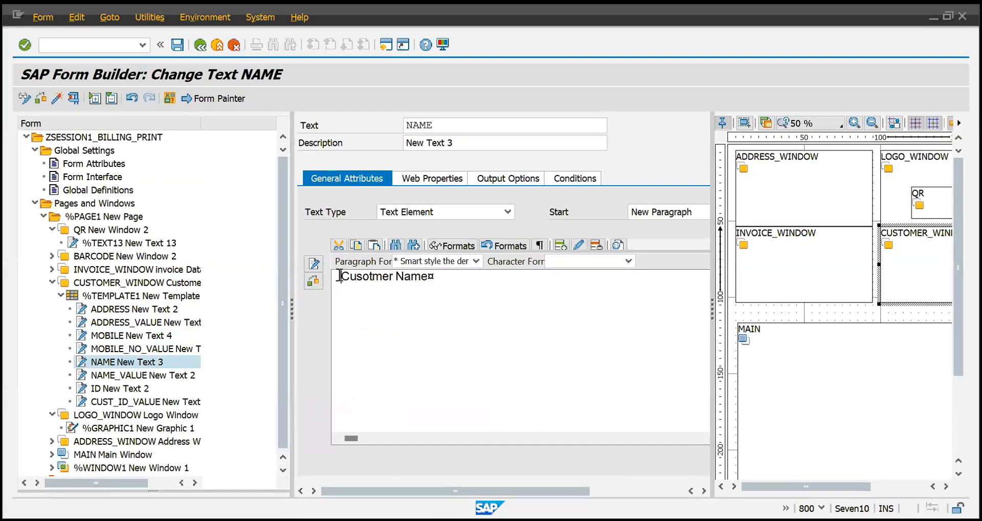
left_click_drag(341, 277, 429, 278)
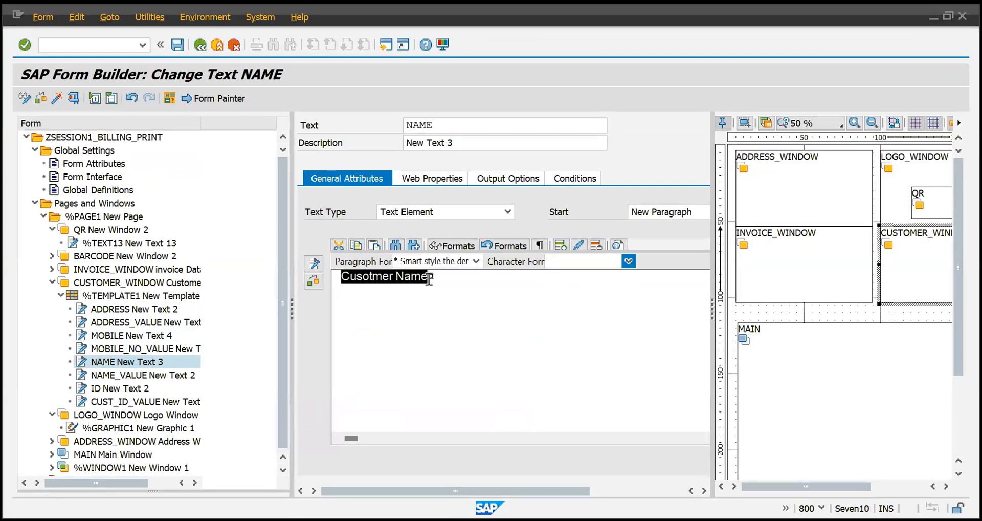
left_click(580, 263)
left_click(582, 273)
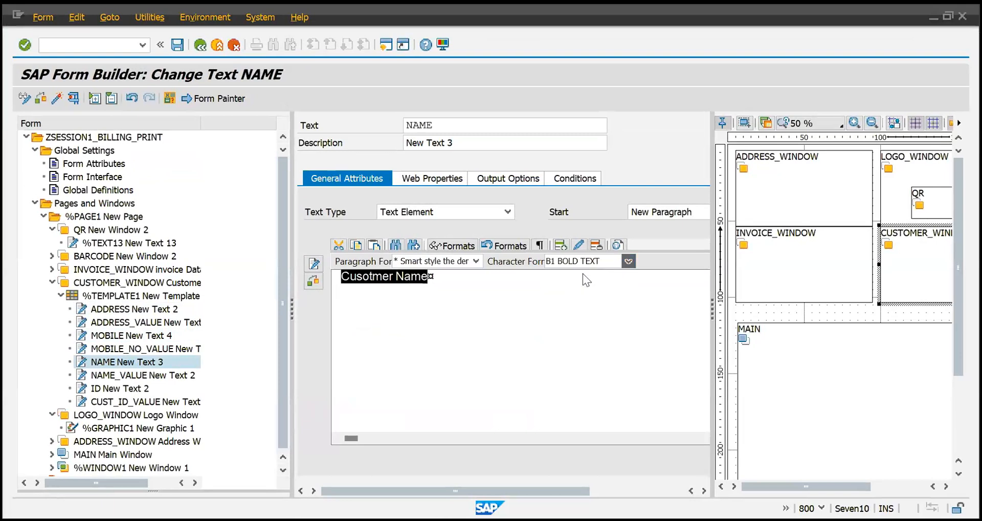
Format the Customer ID label in the ID text element with the B1 BOLD TEXT character format
left_click(128, 375)
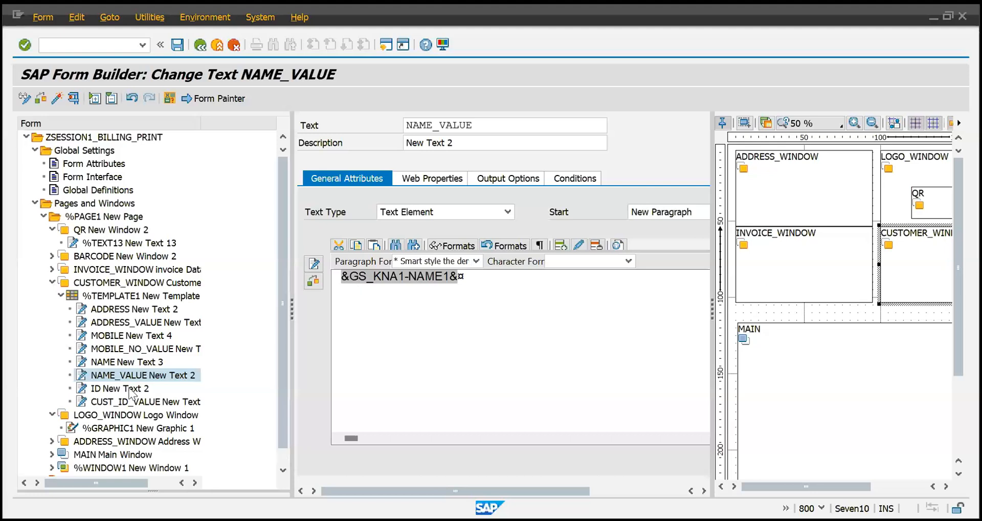
left_click(129, 390)
left_click_drag(408, 277, 342, 277)
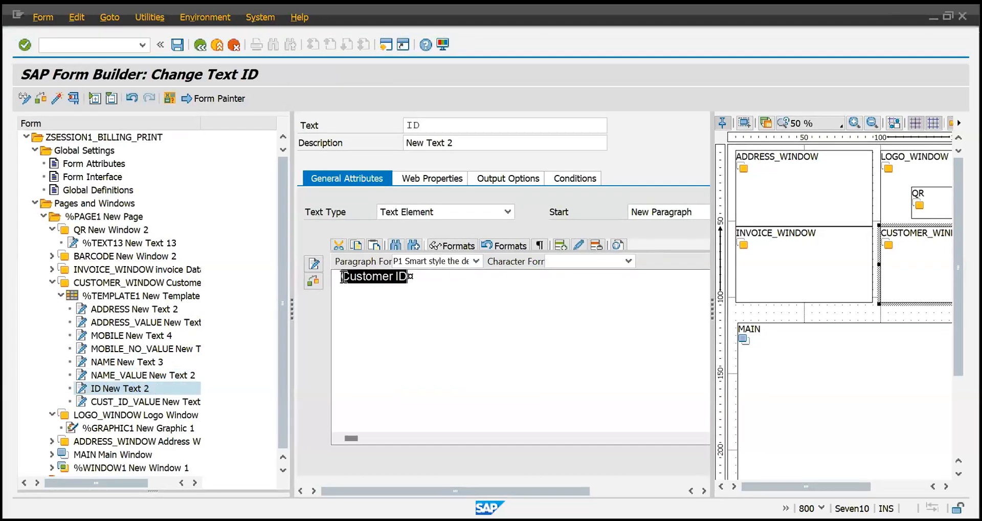
left_click(601, 257)
left_click(594, 275)
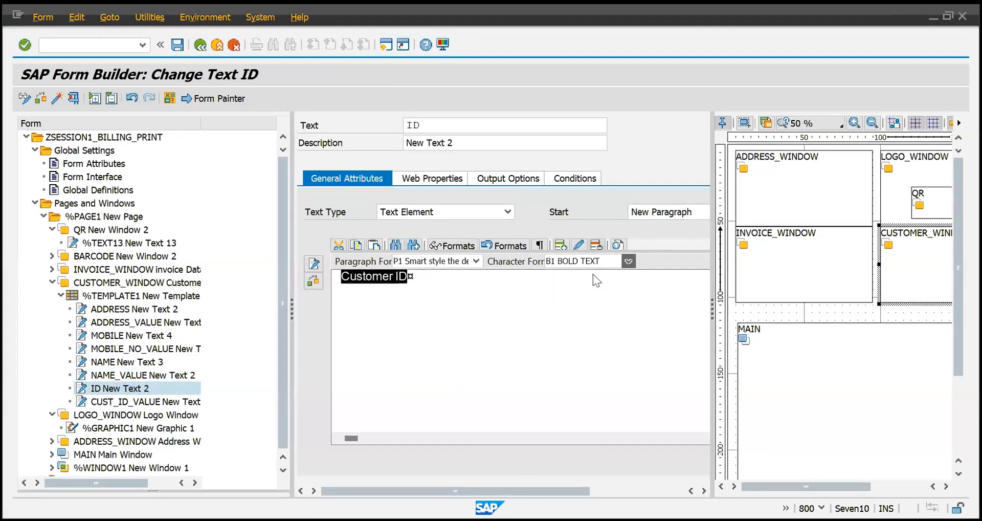
Activate the form ZSESSION1_BILLING_PRINT and return to the SAP Easy Access screen
left_click(60, 97)
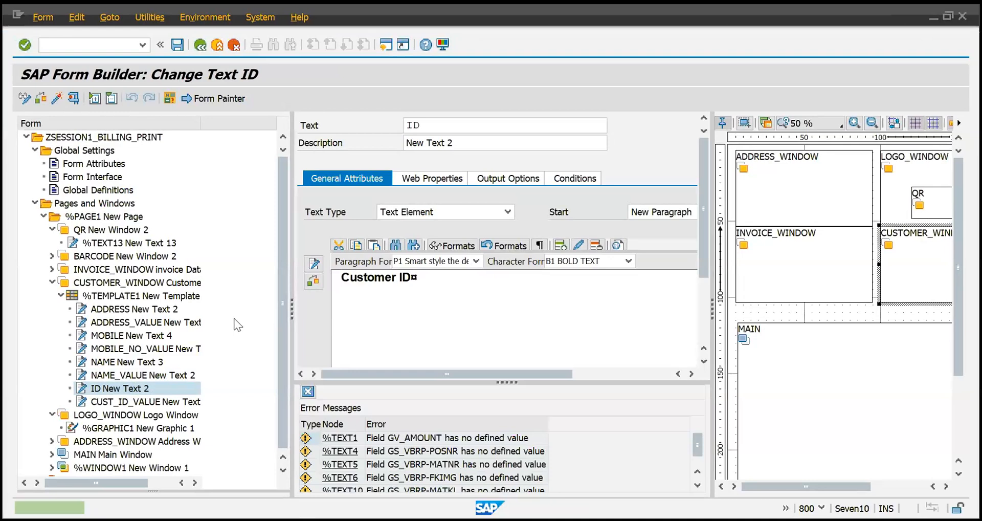
key("F3")
key("F3")
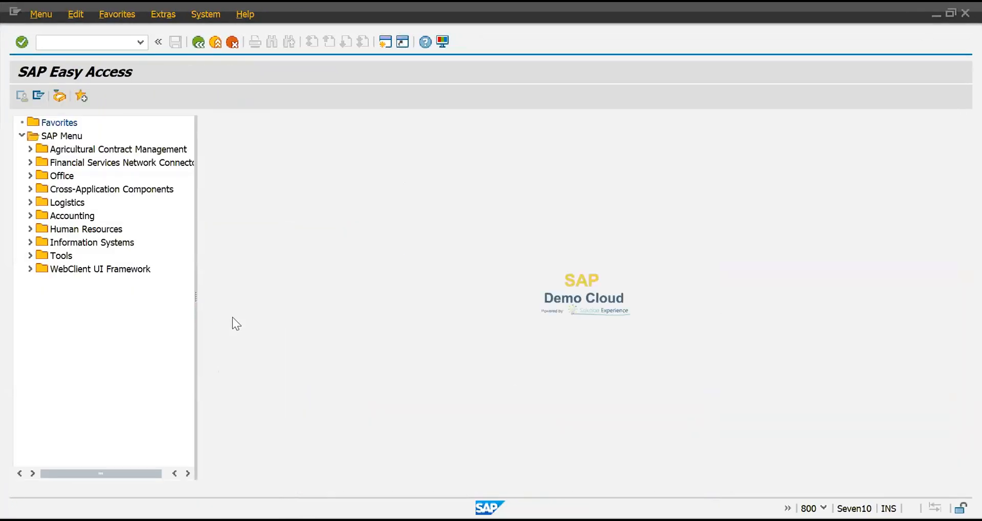
key("F3")
Open transaction SE38 and run the Smart Forms bill print program with the copied program name
type("SE3")
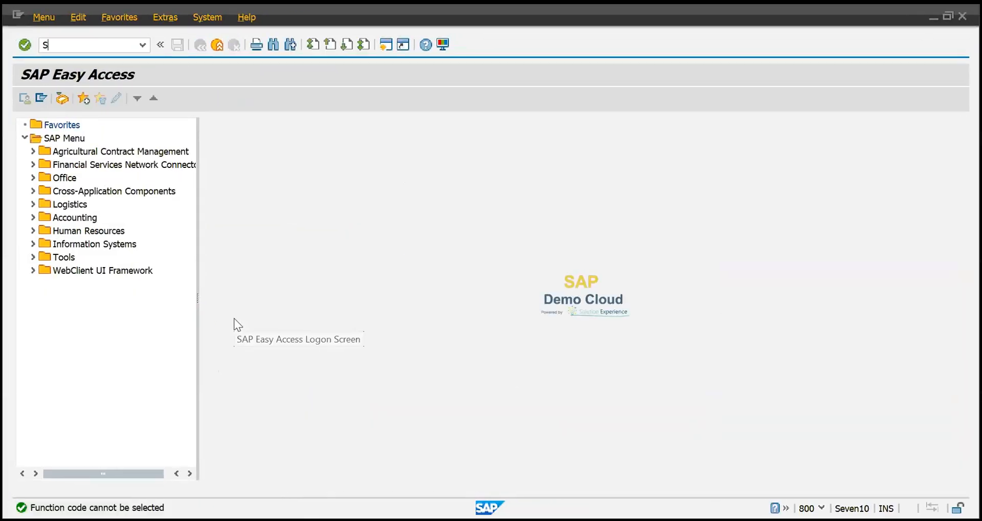
type("8")
key("Return")
key("ctrl+x")
key("ctrl+v")
key("F8")
Execute the report for the copied billing document number and preview the invoice on output device LP01
key("ctrl+v")
key("F8")
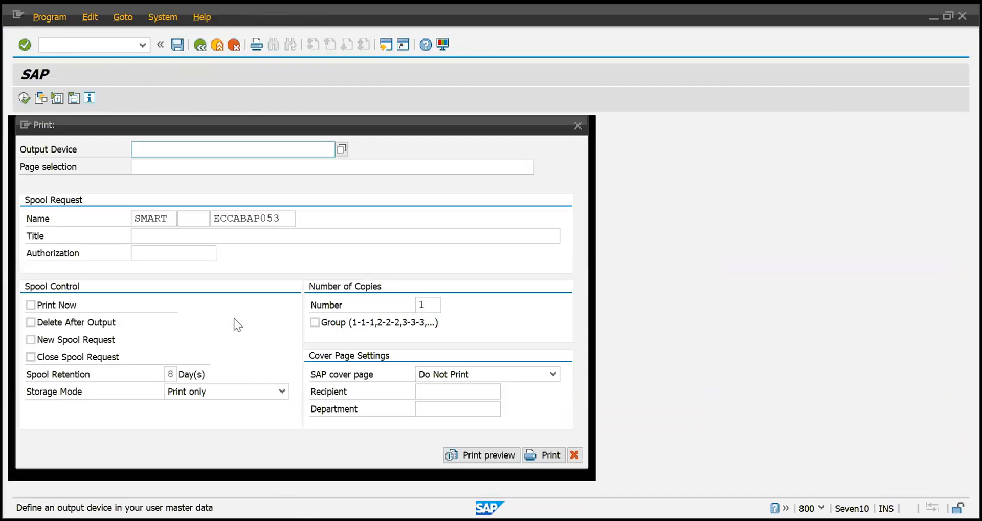
type("LP01")
key("F8")
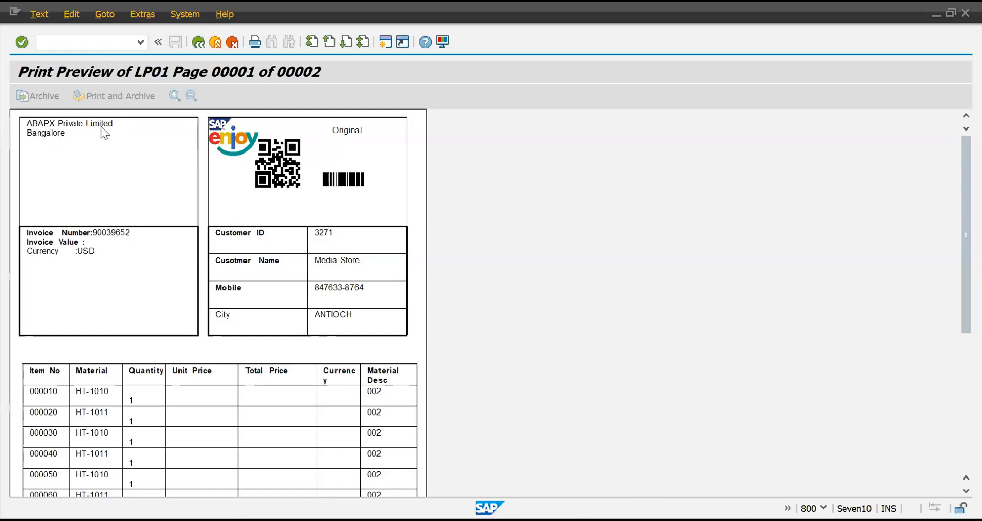
Leave the print preview and the bill print program, returning to SAP Easy Access
key("F3")
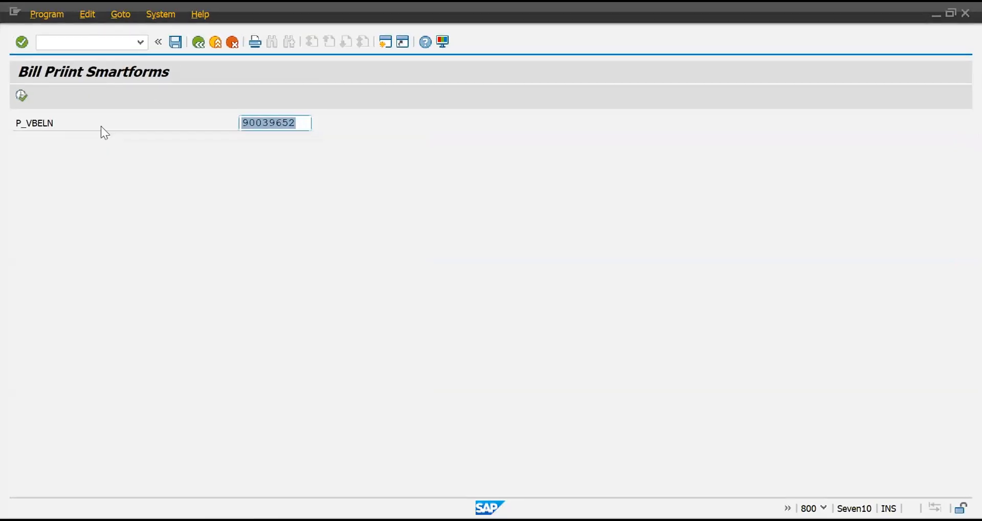
key("F3")
key("F3")
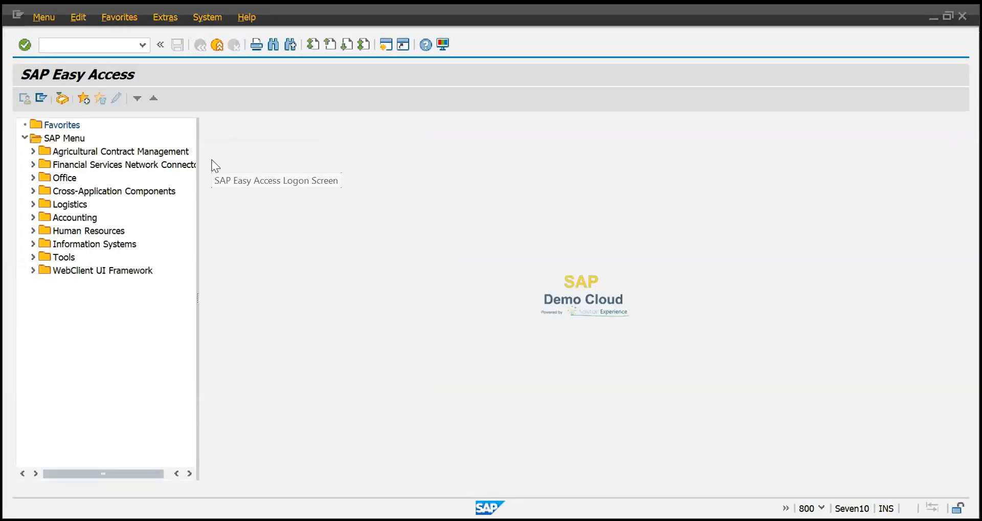
Open the style ZDEMO_SMARTSTYLE in change mode through transaction SMARTSTYLES
type("martsyles")
key("Return")
type("smarts")
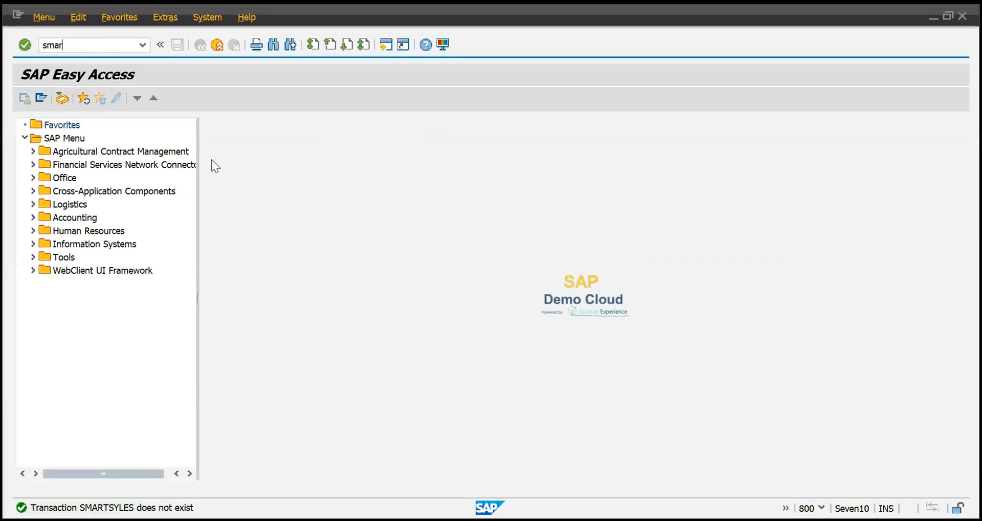
type("tyles")
key("Return")
type("smartstyle")
key("Return")
left_click(235, 210)
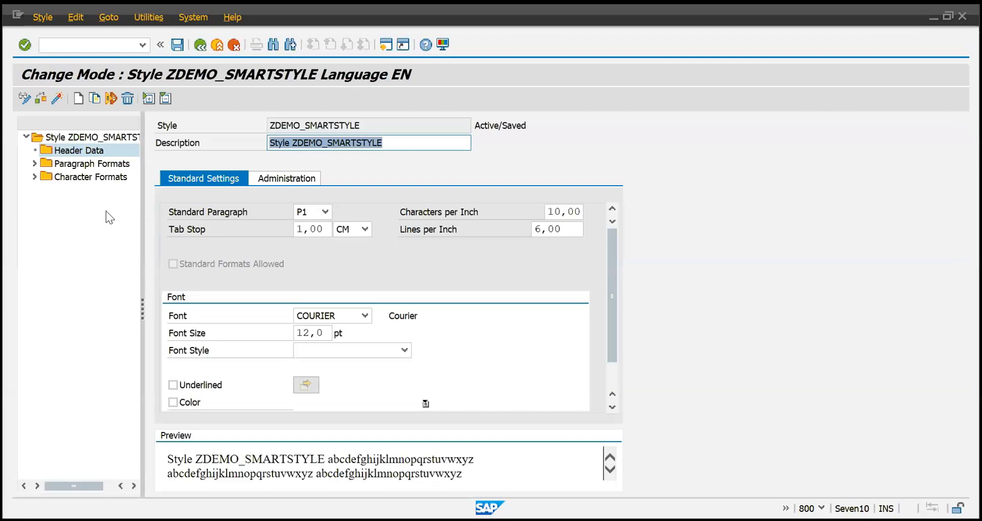
Create a character format AD under Character Formats with the description "address smart syles"
left_click(33, 177)
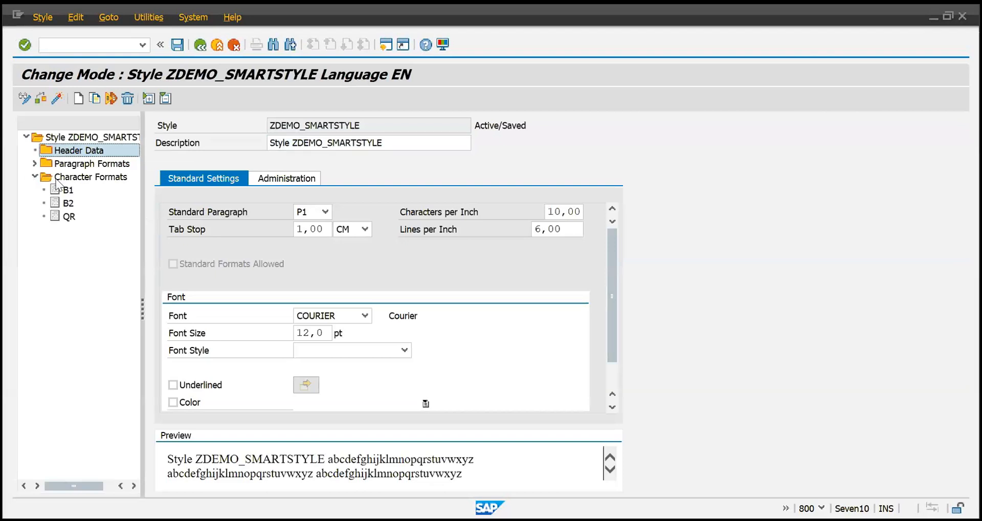
double_click(67, 190)
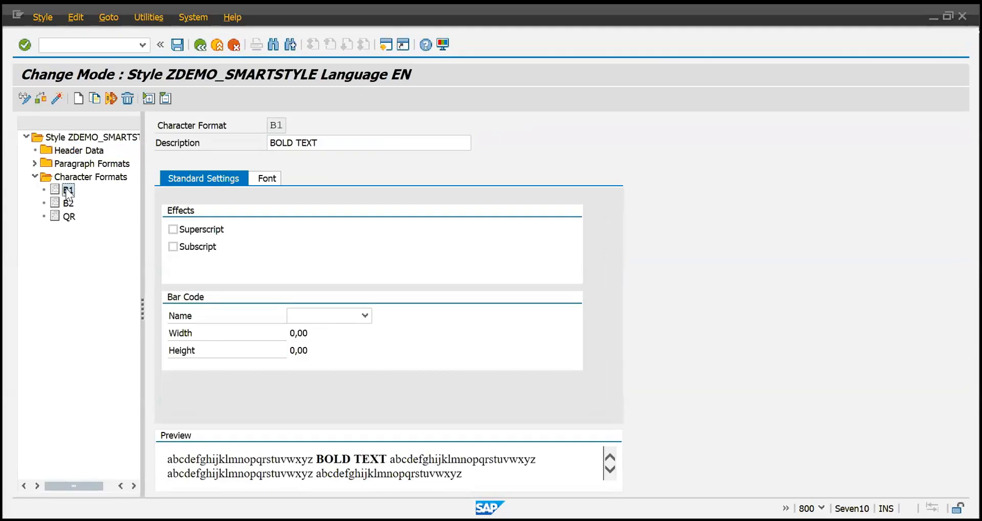
left_click(73, 181)
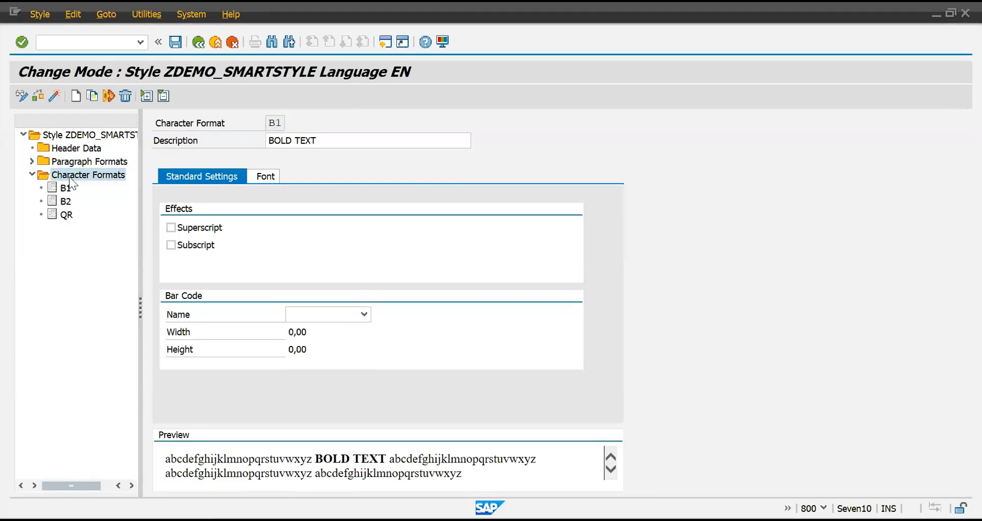
double_click(73, 180)
left_click(125, 221)
type("ad")
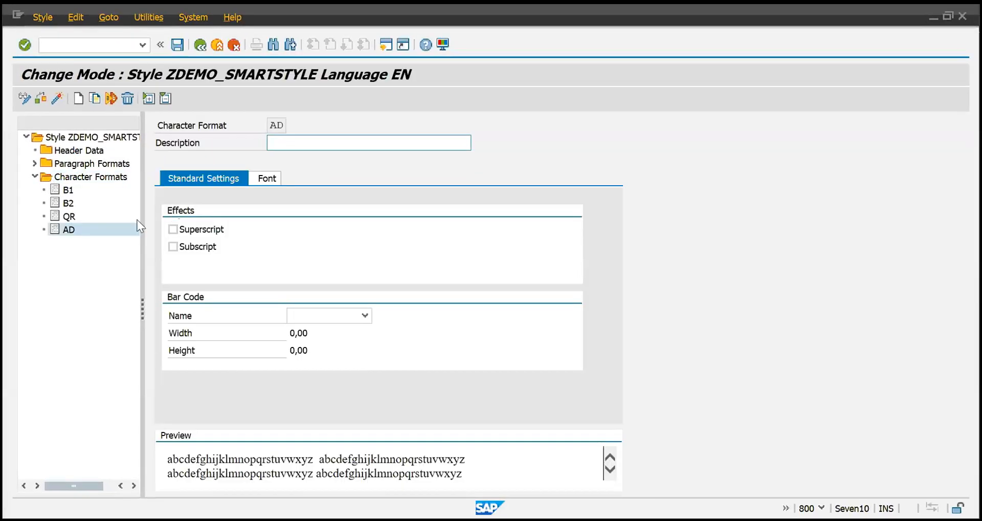
left_click(311, 143)
type("address smart syles")
key("Return")
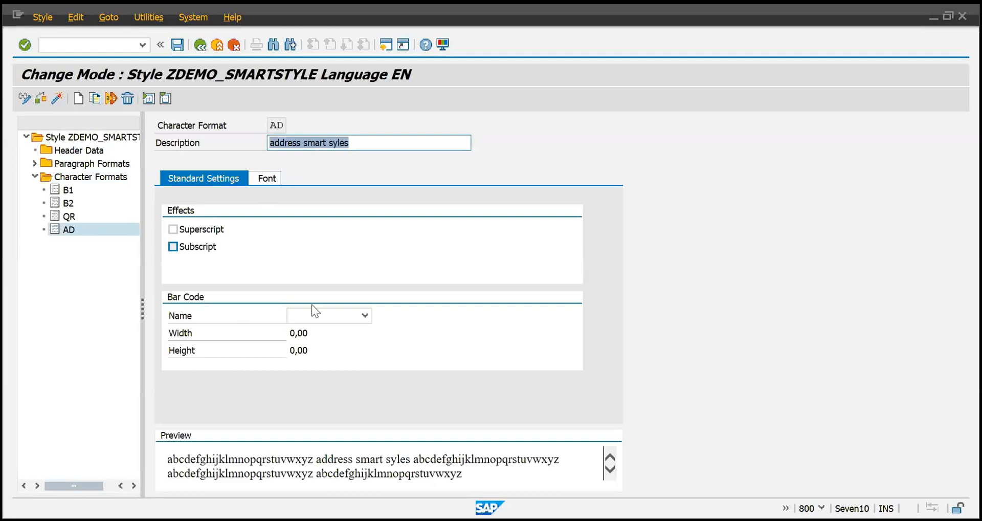
Set the font family of the AD character format to HELV_I7
left_click(263, 178)
left_click(365, 217)
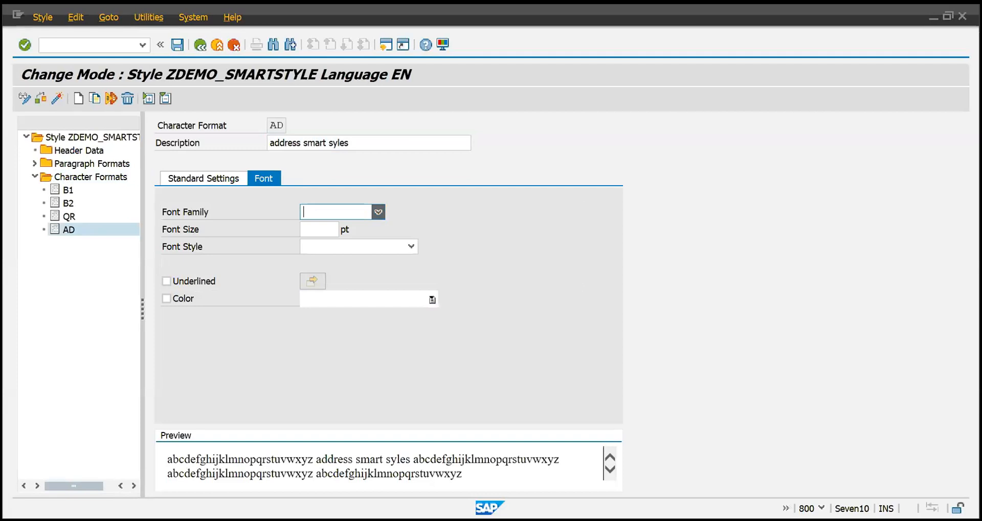
type("HELV_I7")
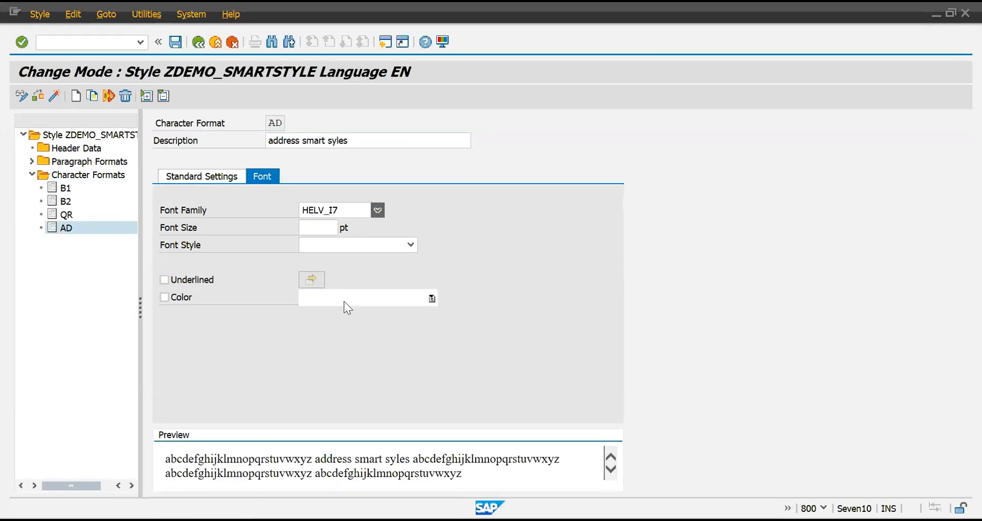
key("Return")
left_click(316, 228)
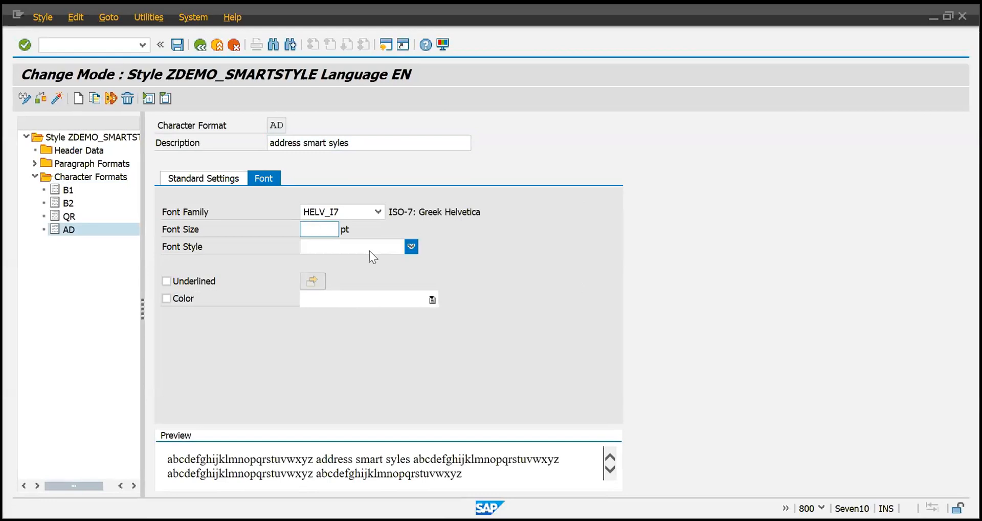
Set the AD character format's font size to 16 pt and font style to Bold, and save the style
left_click(70, 190)
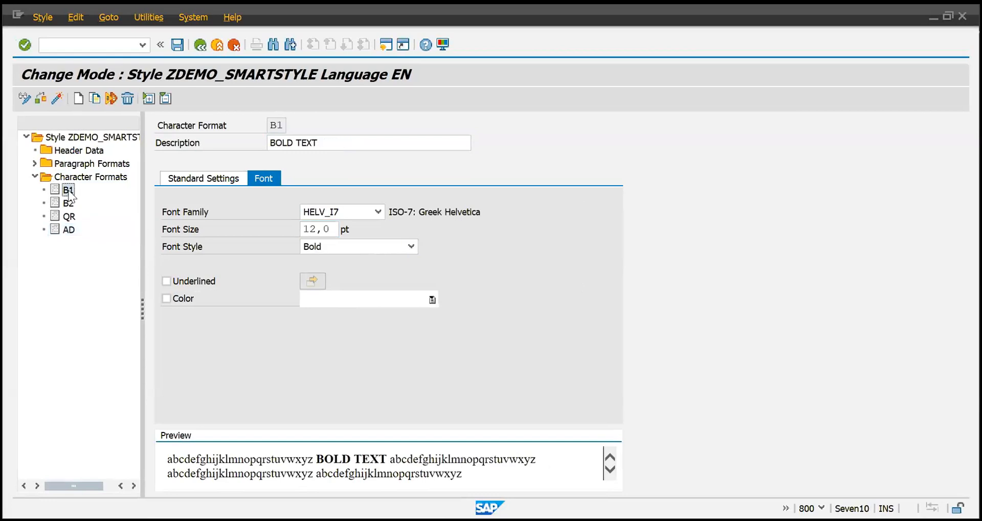
left_click(68, 232)
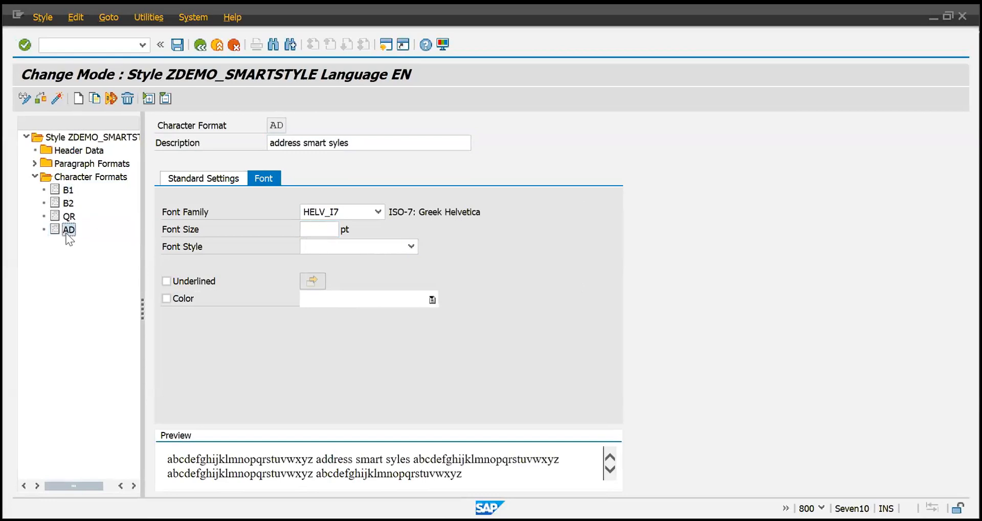
left_click(324, 230)
type("15")
key("BackSpace")
type("6")
left_click(376, 250)
left_click(344, 276)
key("Return")
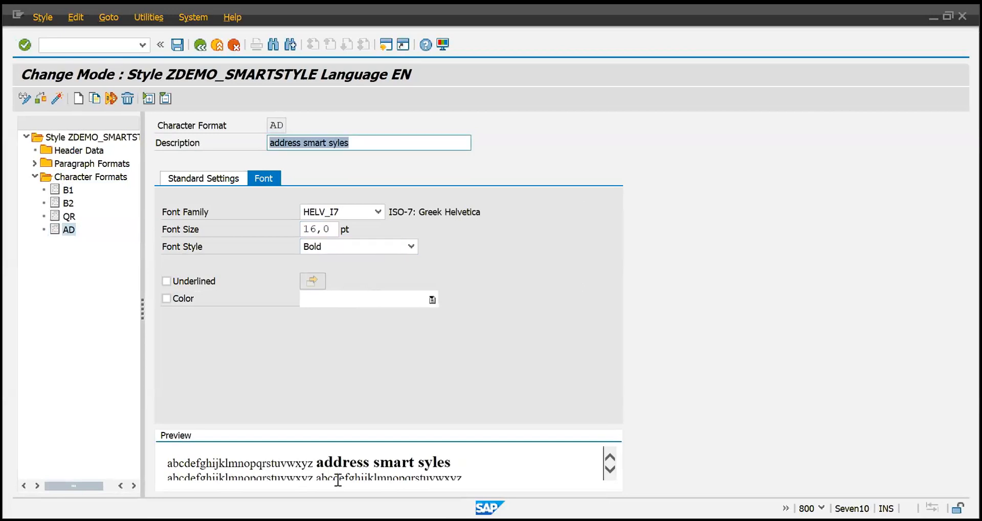
left_click_drag(316, 462, 446, 451)
left_click(447, 453)
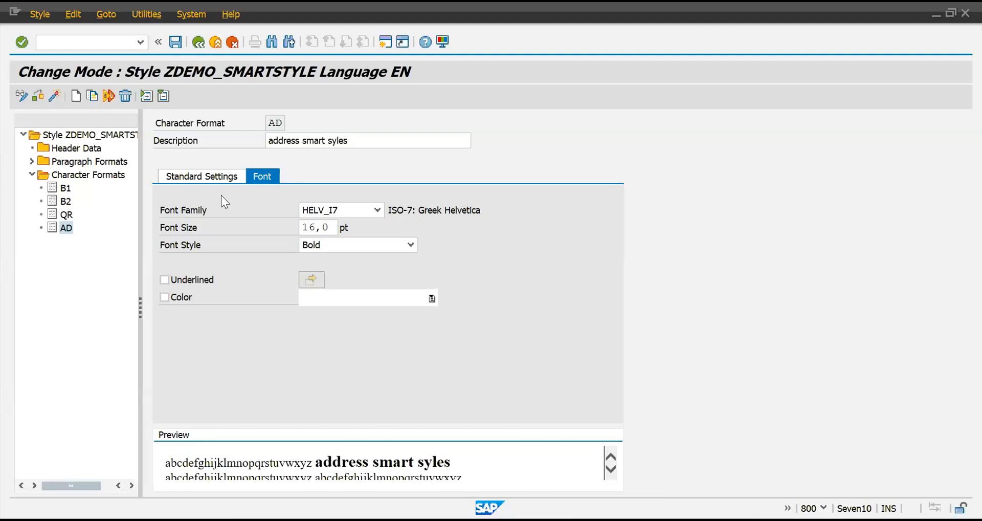
key("ctrl+s")
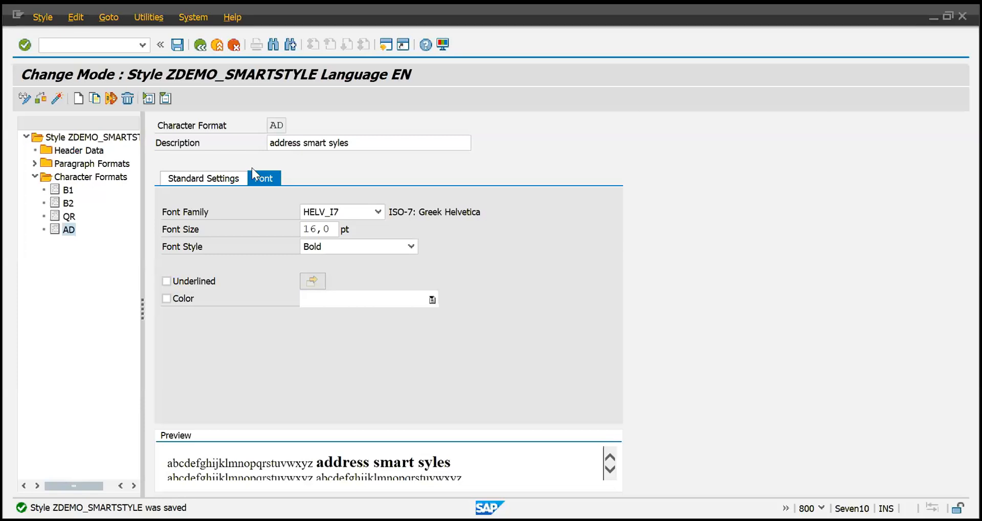
Give the AD character format a brownish-red font color, save the style and activate it
left_click(308, 299)
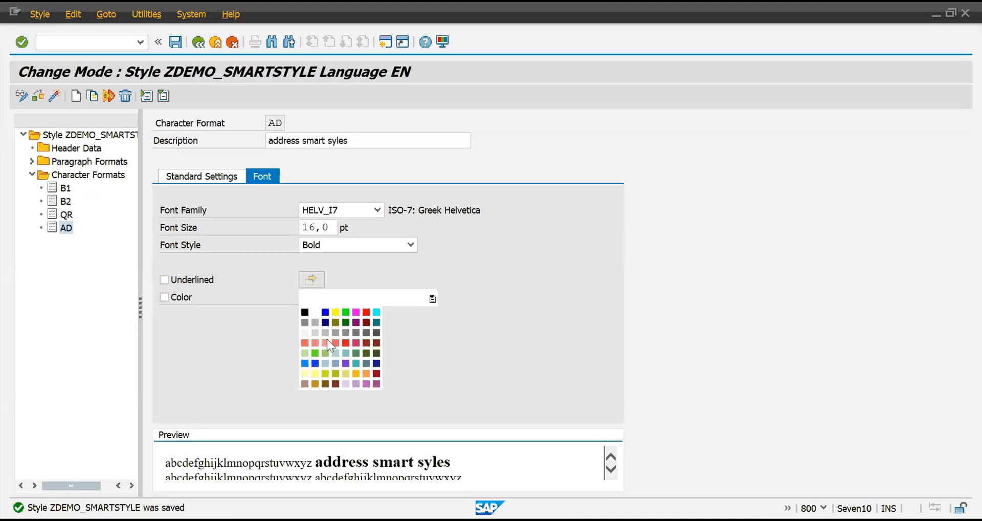
left_click(369, 343)
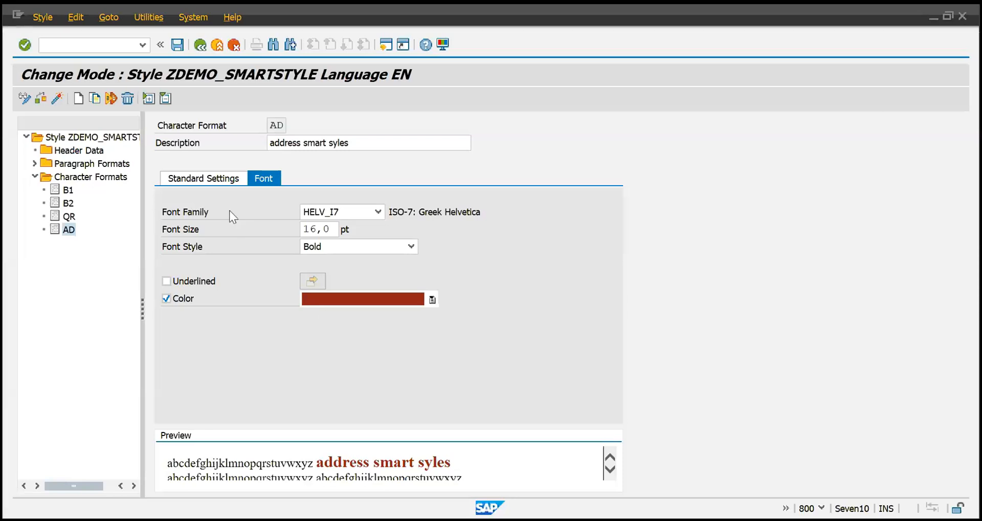
left_click(176, 45)
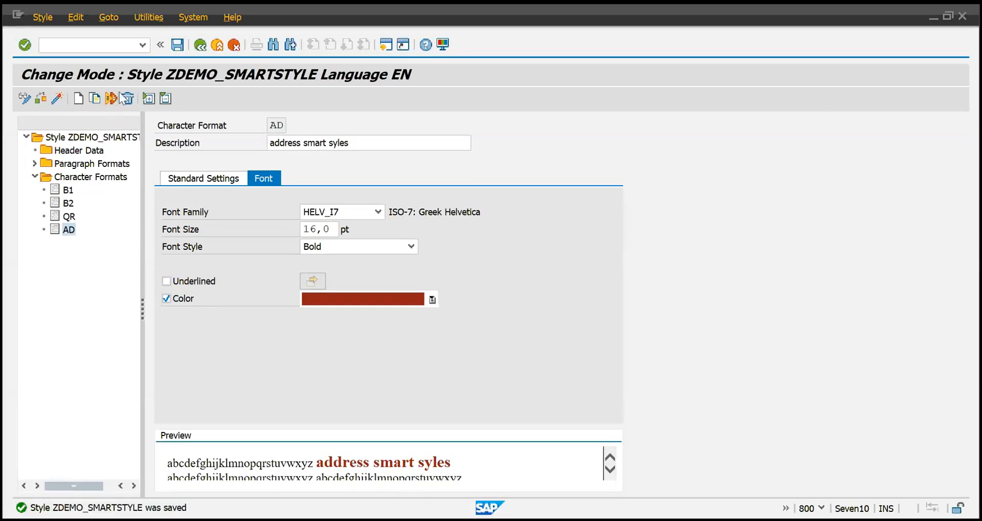
left_click(56, 98)
Leave Smart Styles and open the standard text ZDEMO_STD_TXT in change mode through transaction SO10
key("F3")
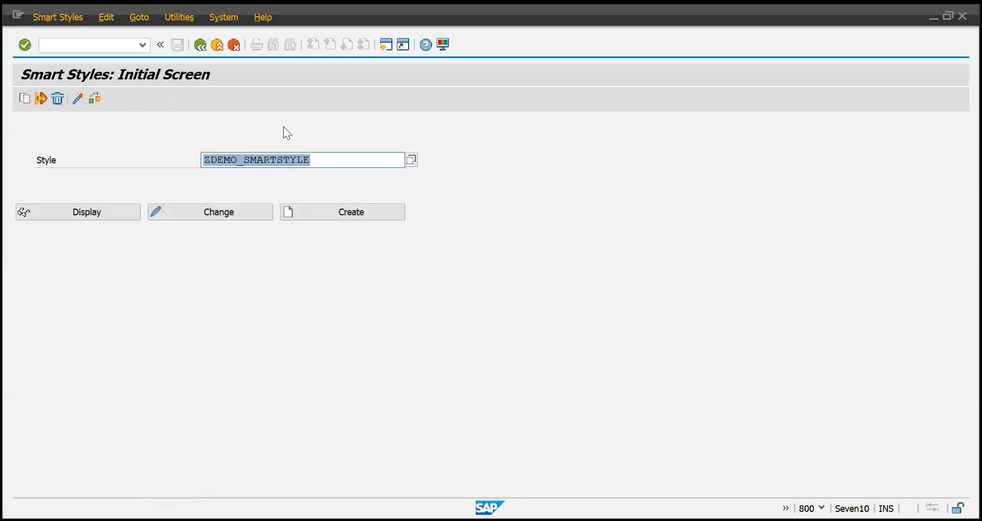
key("F3")
type("so10")
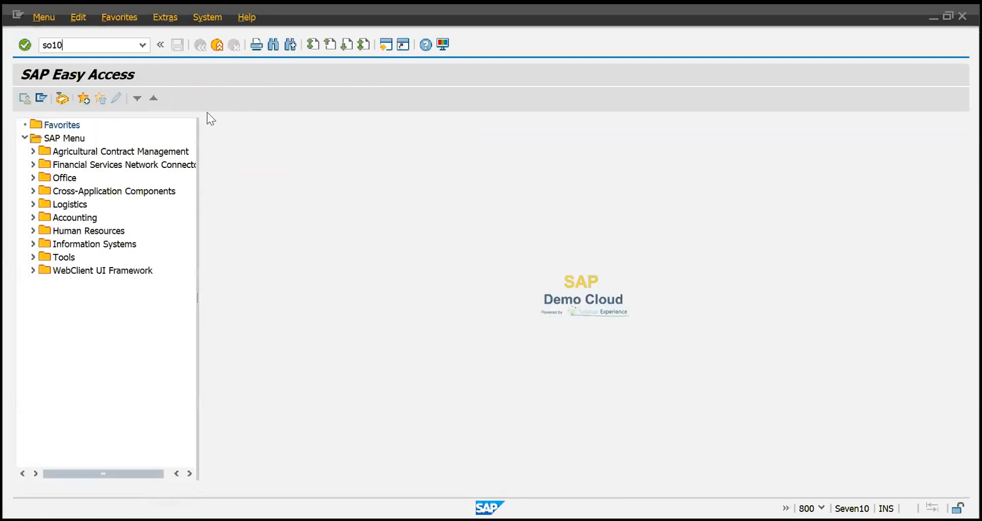
key("Return")
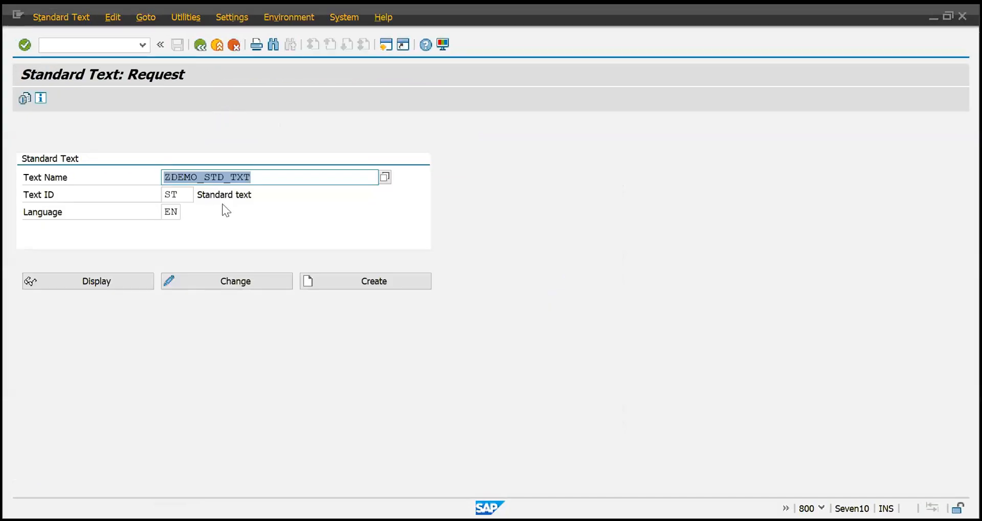
left_click(186, 280)
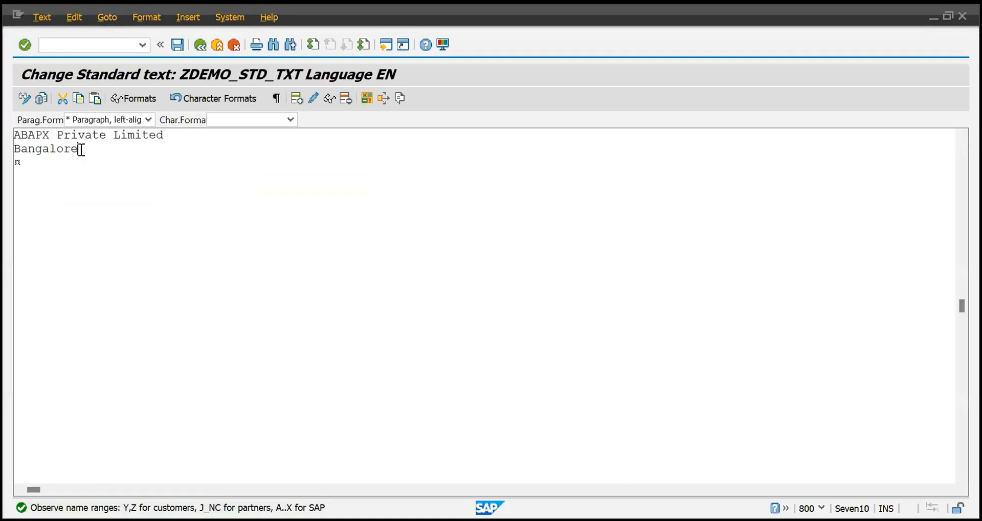
left_click_drag(79, 149, 18, 134)
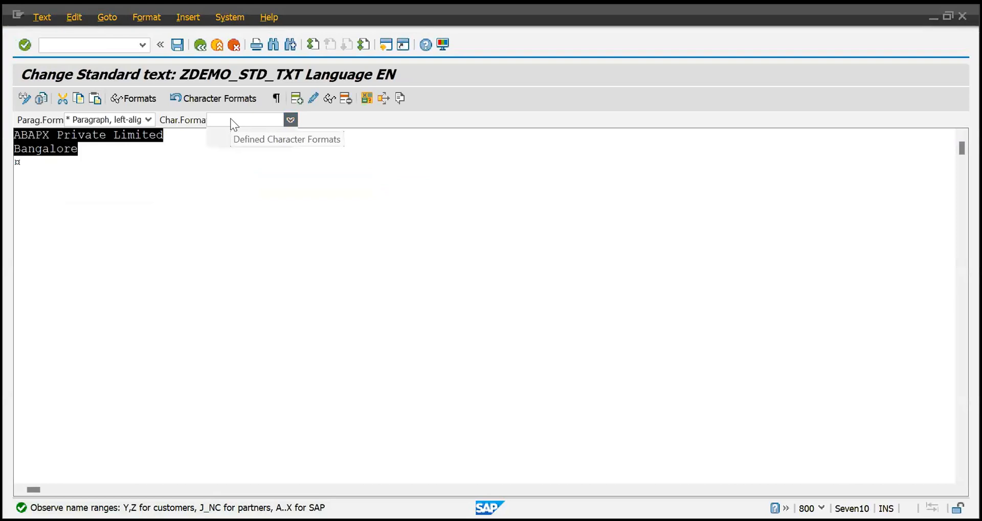
left_click(137, 121)
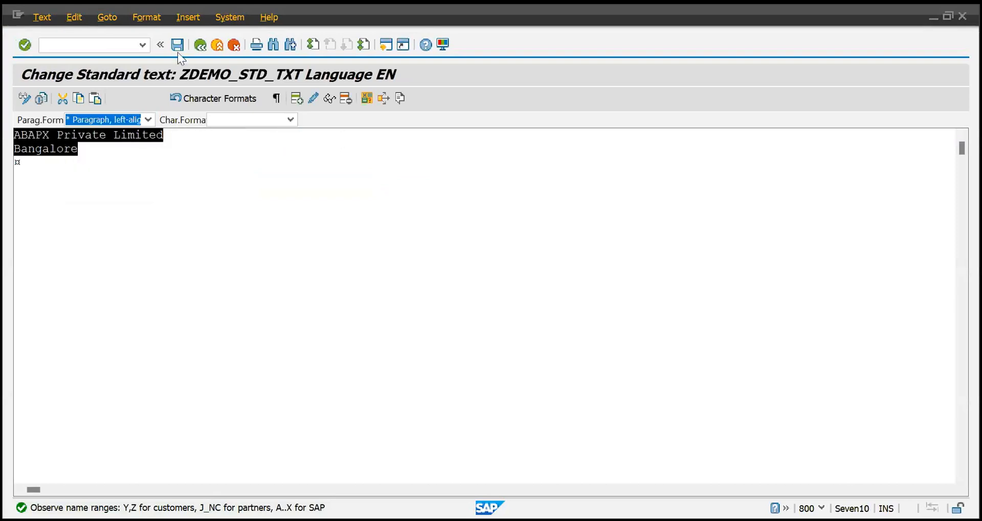
left_click(195, 48)
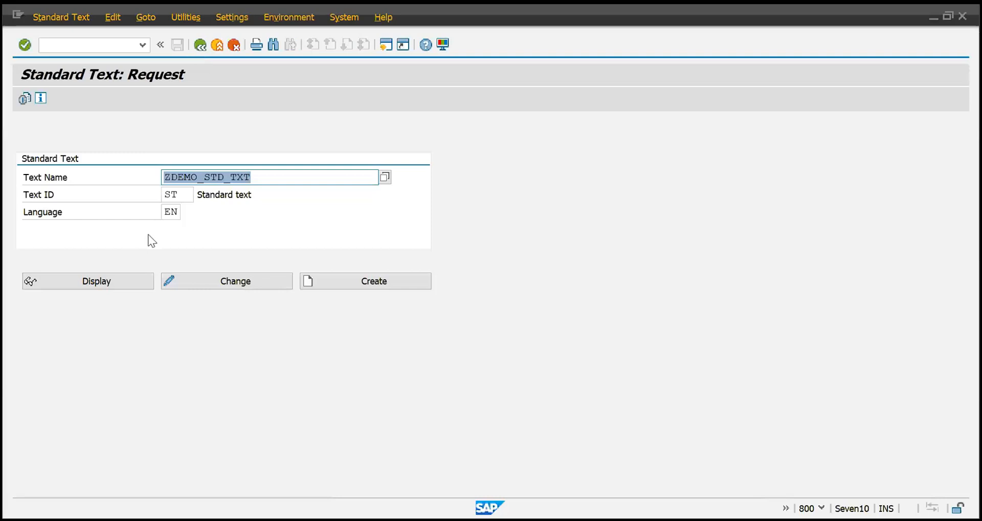
left_click(206, 280)
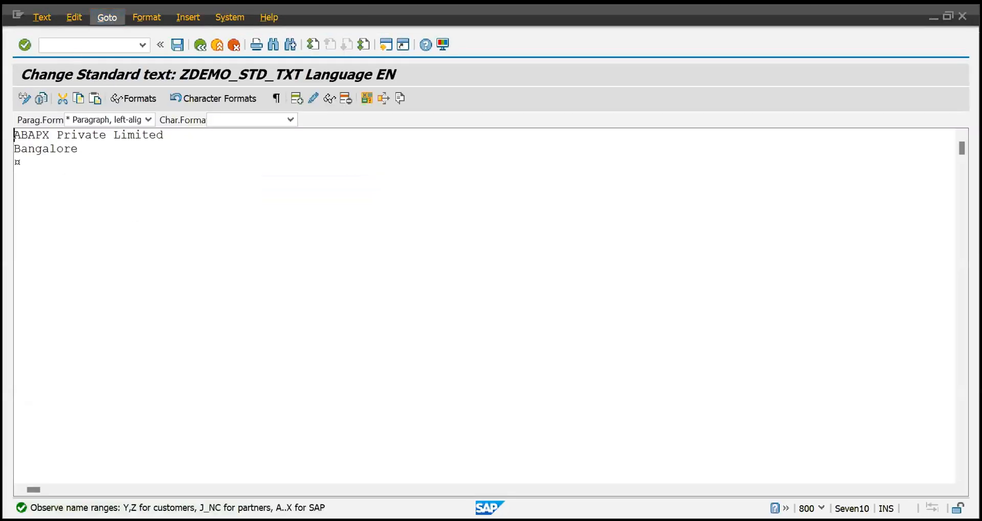
Switch the standard text to the line editor and enclose the line "ABAPX Private Limited" in <AD> and </> tags
left_click(138, 85)
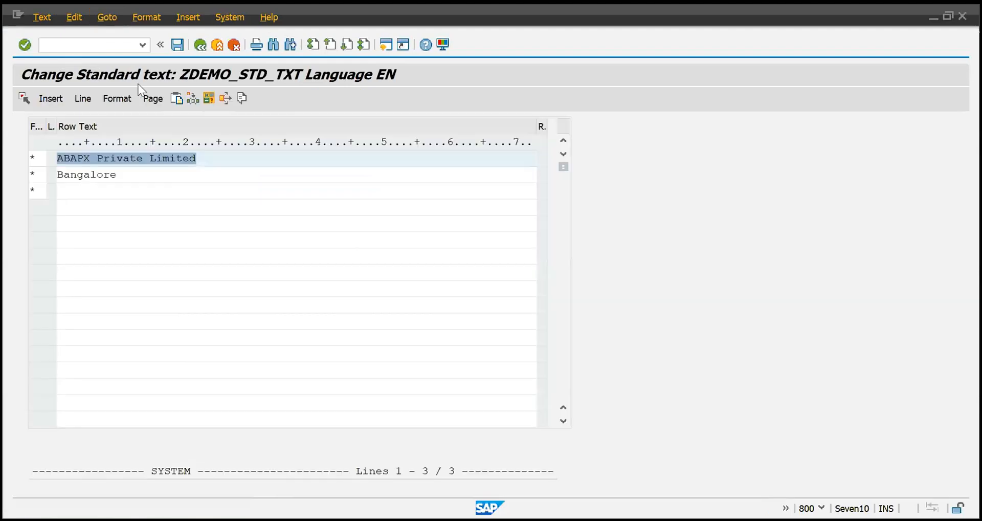
left_click(98, 158)
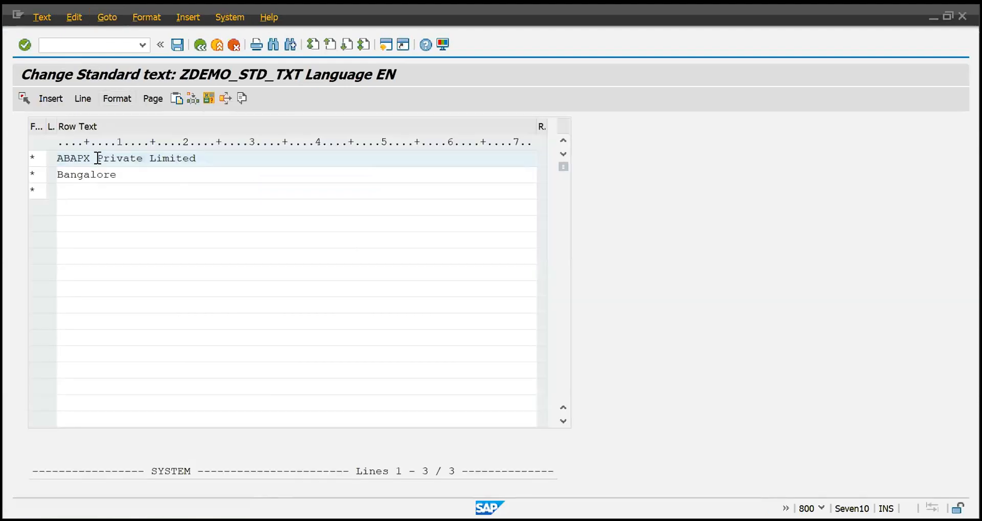
type("<")
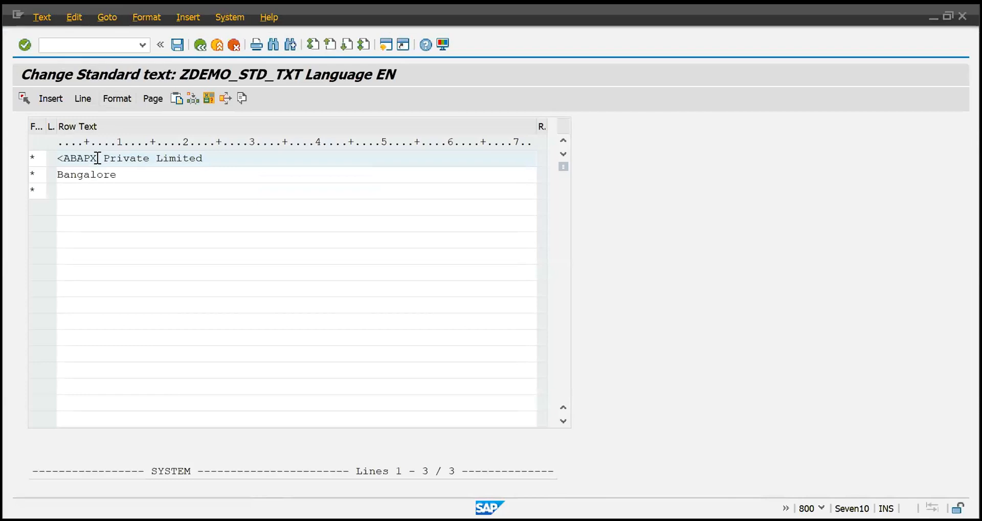
type("AD>")
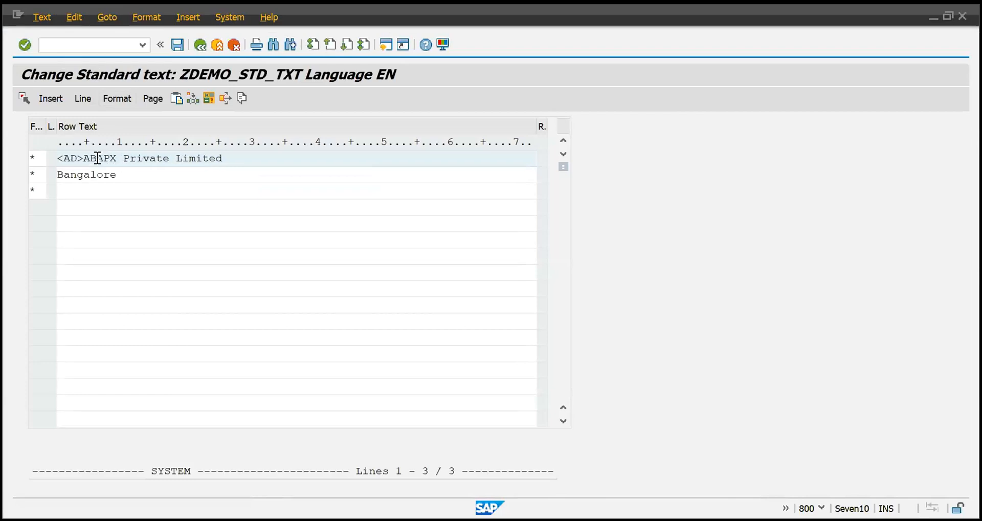
type("<AD")
key("BackSpace")
key("BackSpace")
Enclose the line "Bangalore" in <AD> and </> tags, and leave the standard text with the changes saved
left_click(154, 168)
type("<AD>")
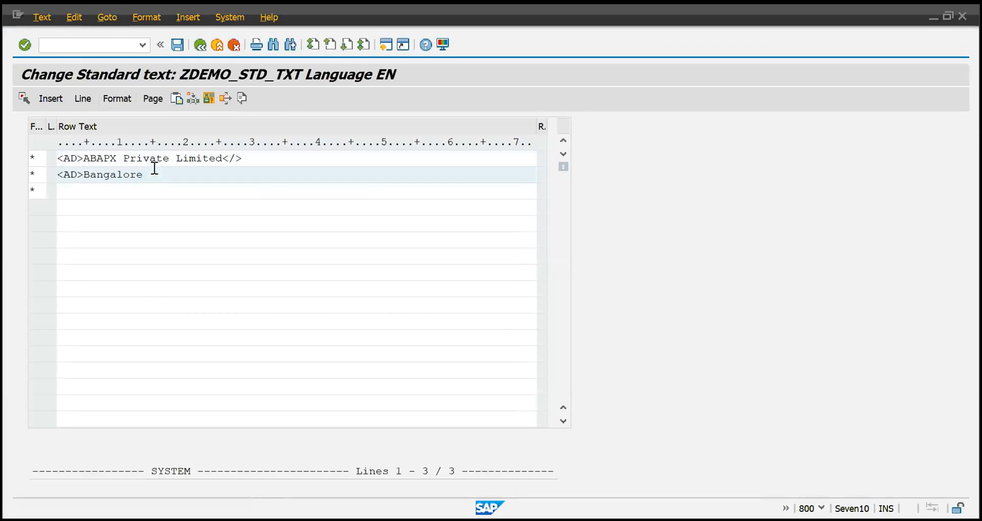
left_click(155, 169)
type("</>")
left_click(200, 46)
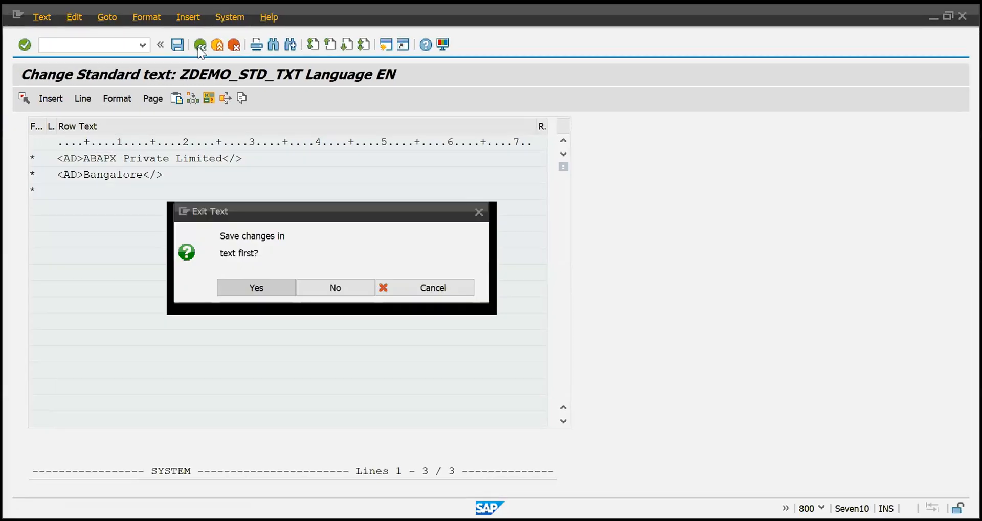
left_click(255, 286)
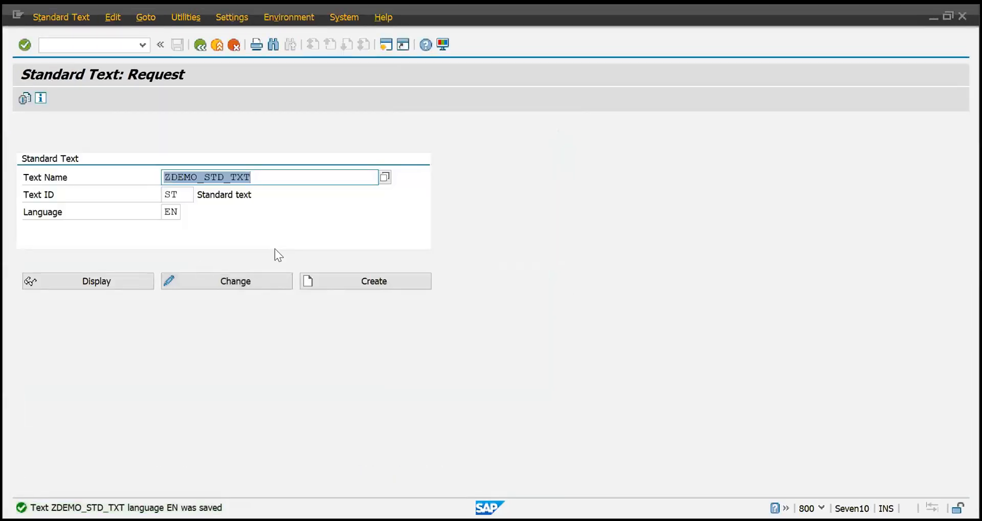
Leave the standard text transaction and open the ABAP Editor through transaction SE38
left_click(290, 180)
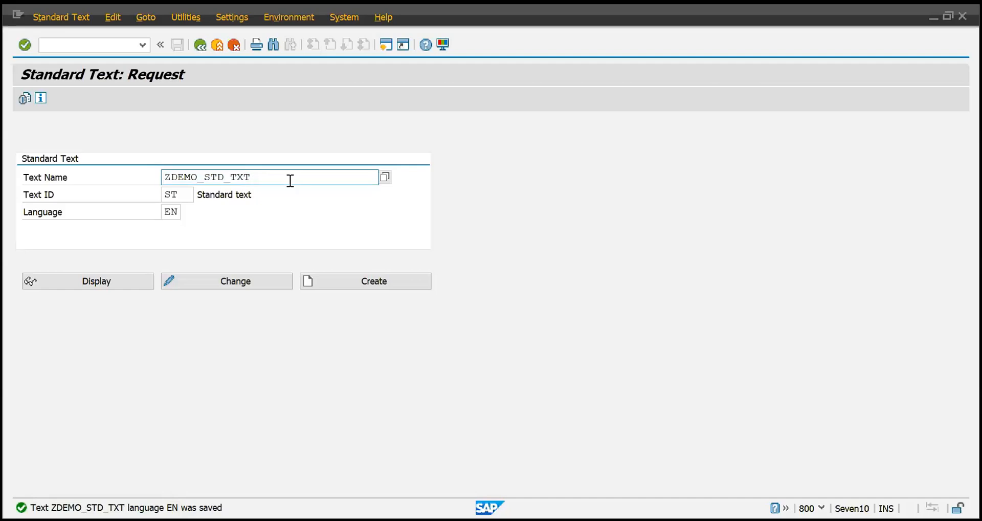
key("alt+Tab")
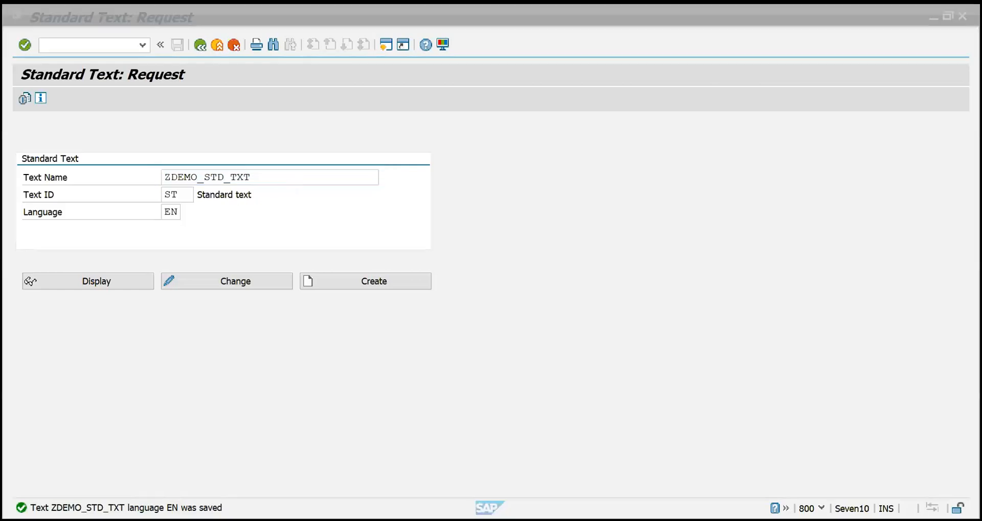
key("F3")
key("F3")
type("SMARTFORMS")
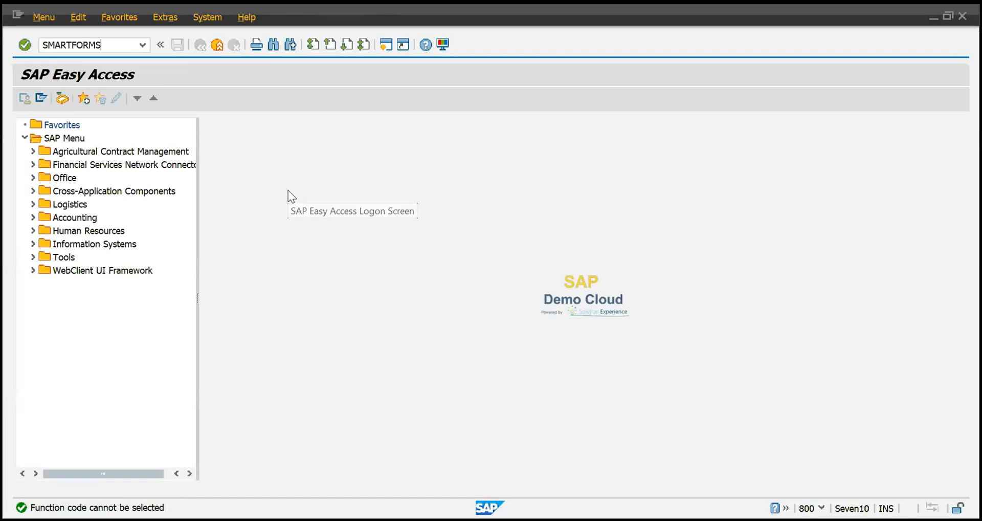
key("Return")
key("F3")
type("SE38")
key("Return")
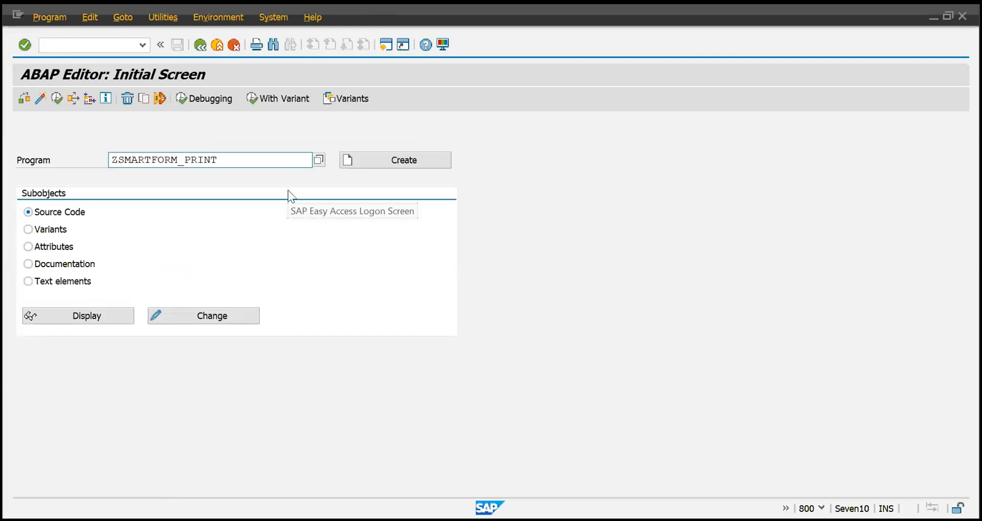
Run program ZSMARTFORM_PRINT for the billing document and open the print preview on output device LP01
key("F8")
type("90039652")
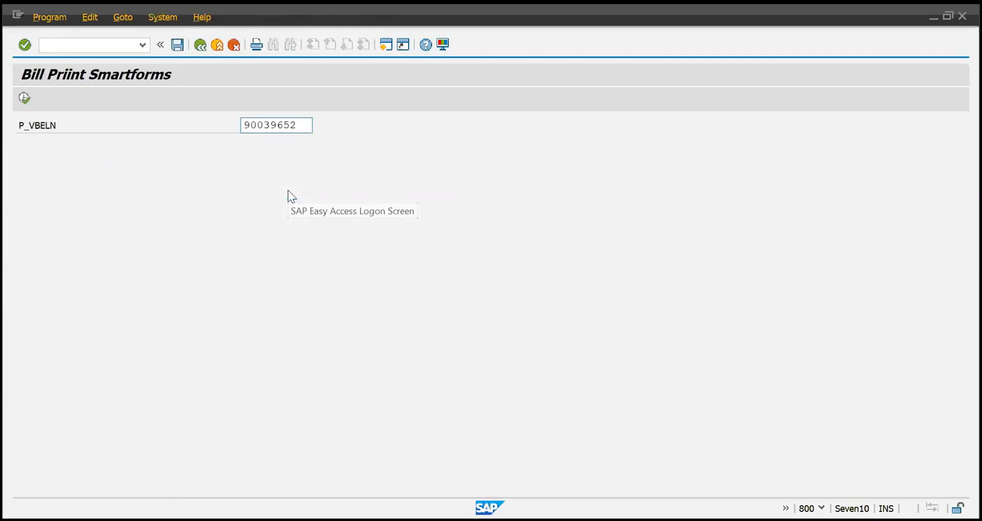
key("F8")
type("LP01")
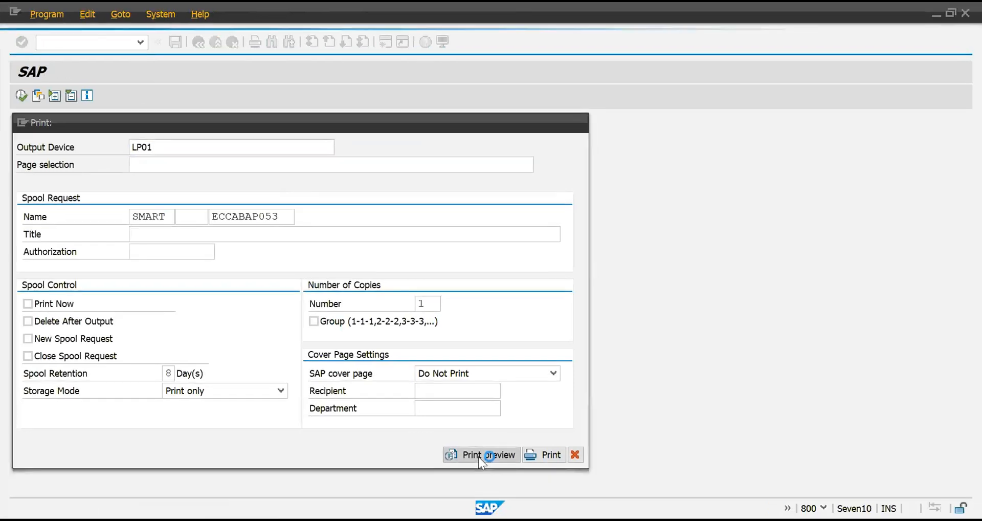
left_click(478, 457)
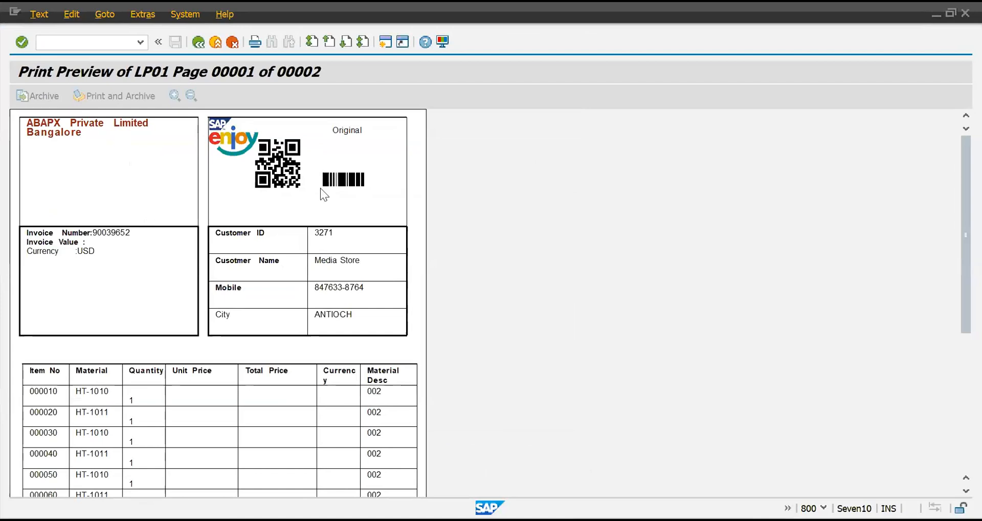
Examine the first page of the invoice preview, from the formatted address lines down to the item table
scroll(371, 340, "down", 5)
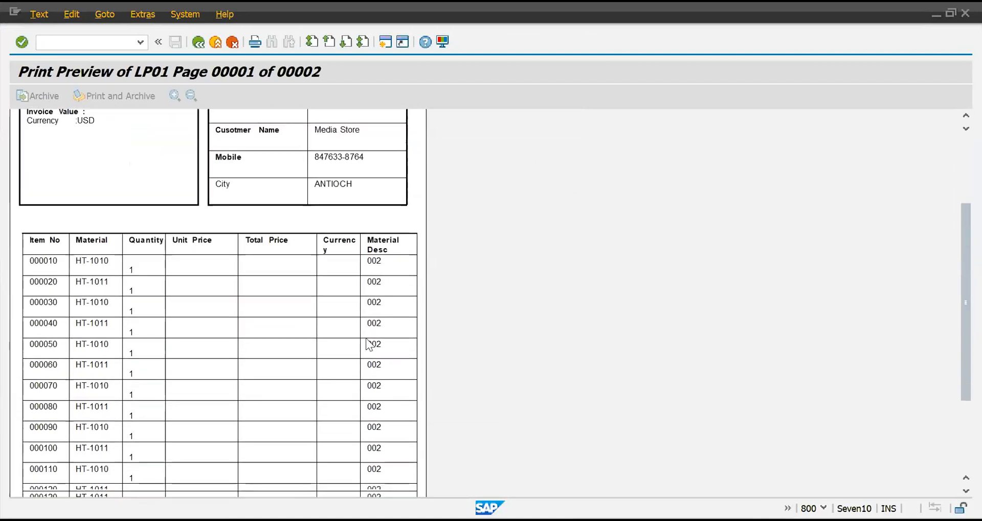
scroll(366, 339, "up", 5)
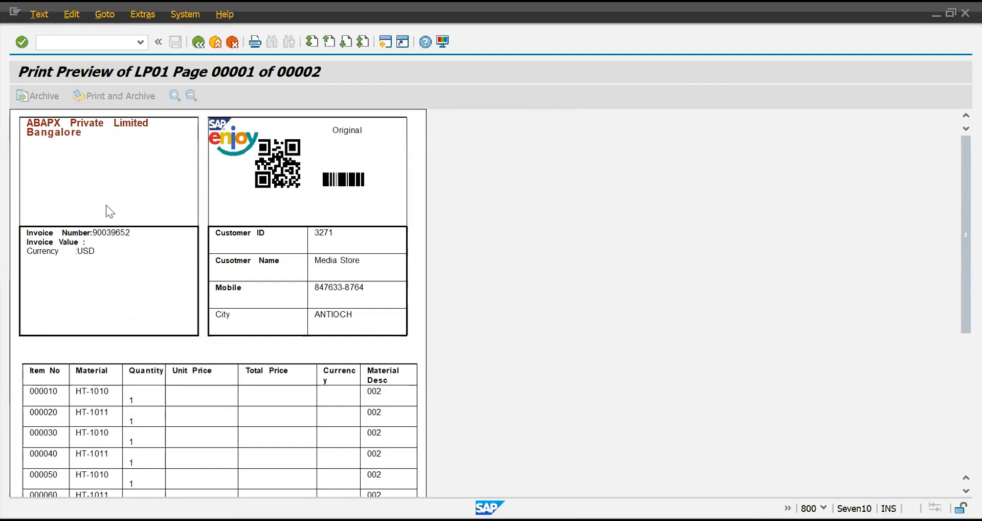
scroll(98, 272, "down", 3)
scroll(97, 272, "up", 3)
scroll(154, 247, "down", 8)
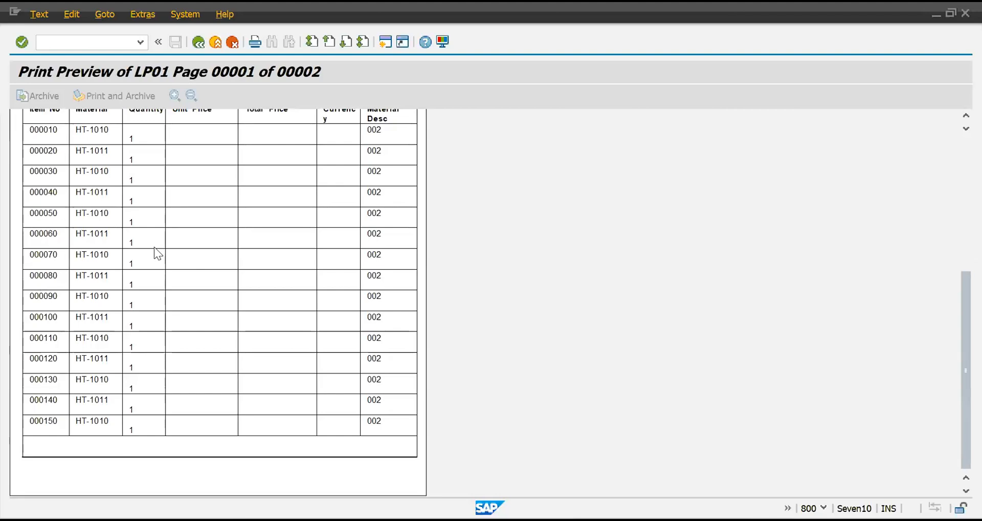
scroll(155, 246, "up", 5)
scroll(159, 253, "up", 3)
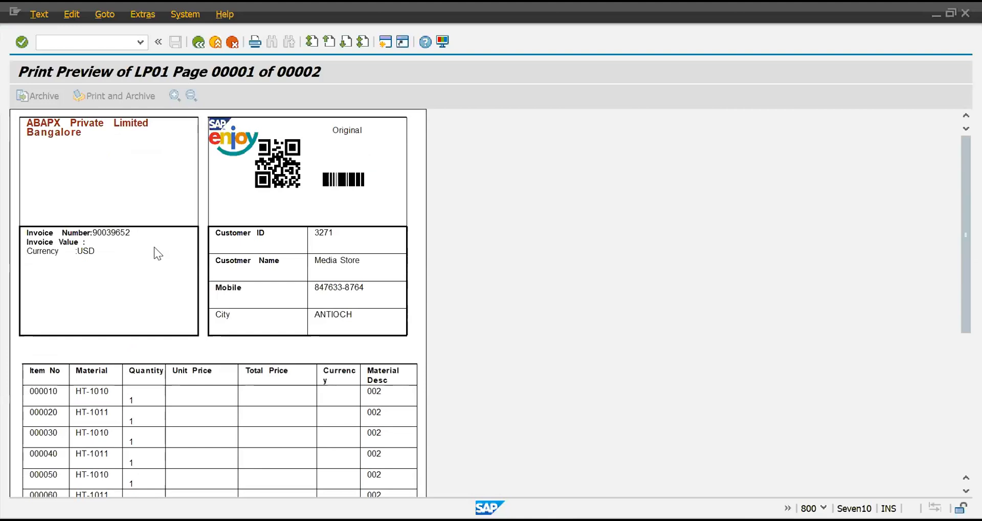
Leave the preview and the print program, and display form ZSESSION1_BILLING_PRINT through transaction SMARTFORMS
key("F3")
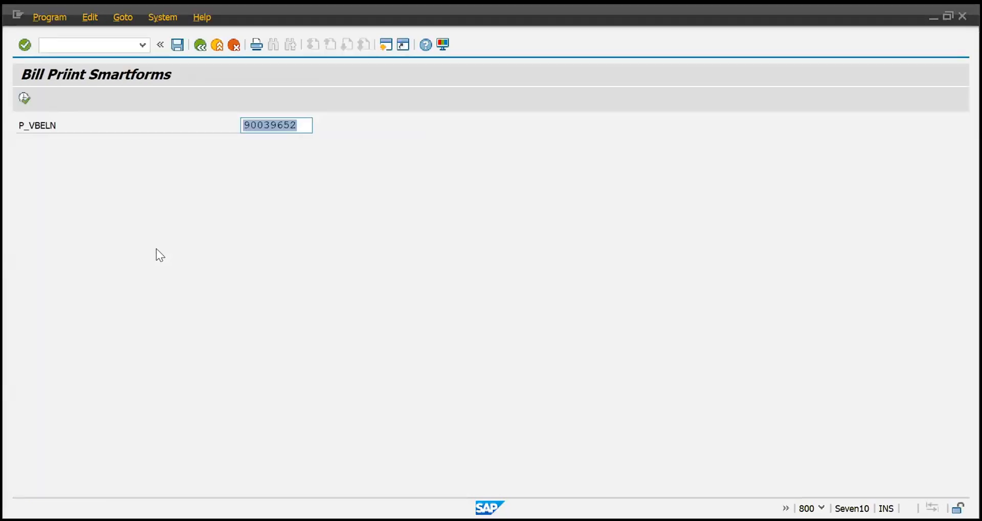
key("F3")
key("F3")
type("SMARTFORMS")
key("Return")
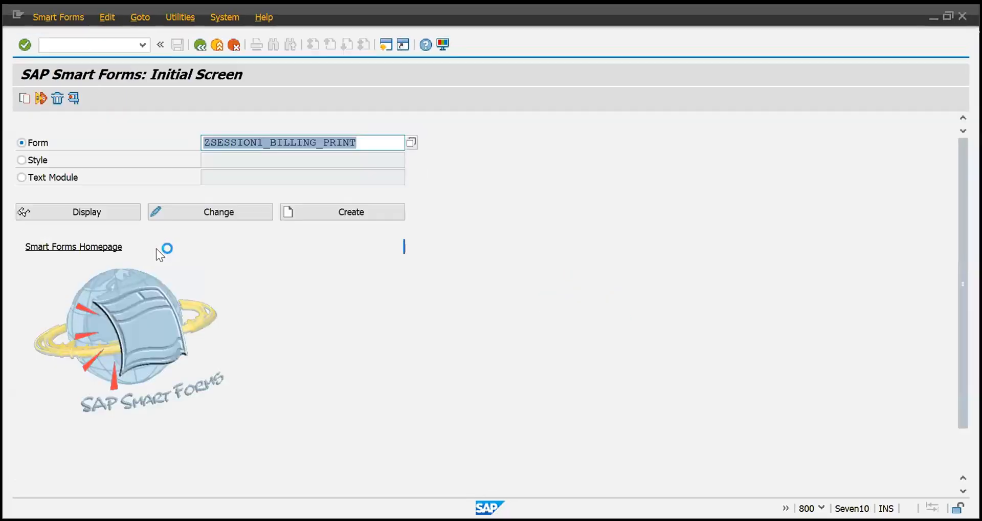
left_click(93, 217)
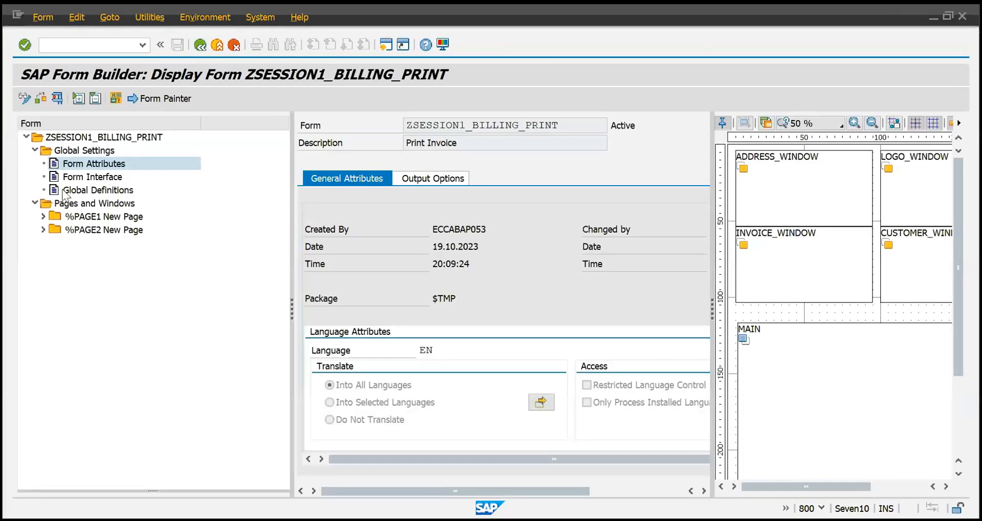
Compare the Form Interface and Global Definitions nodes under the form's Global Settings
left_click(85, 176)
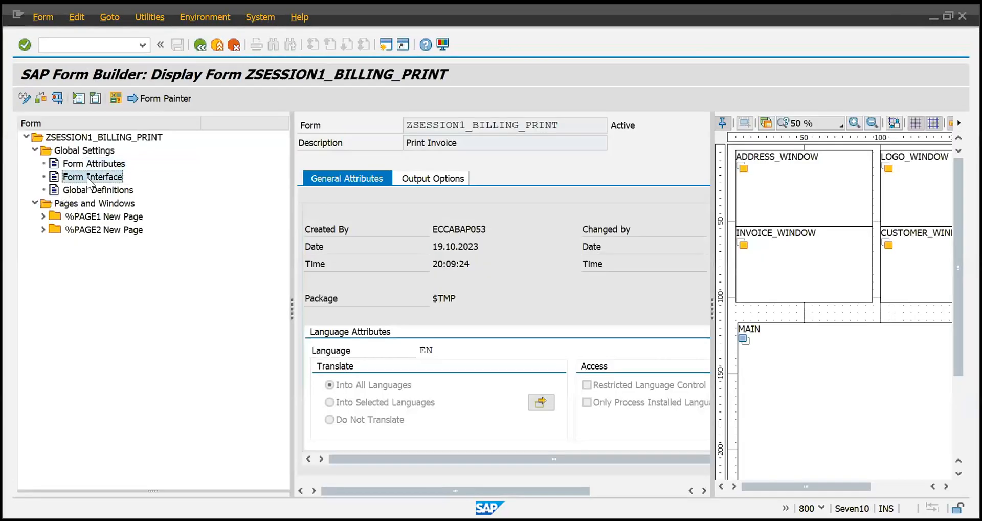
left_click(104, 165)
left_click(109, 191)
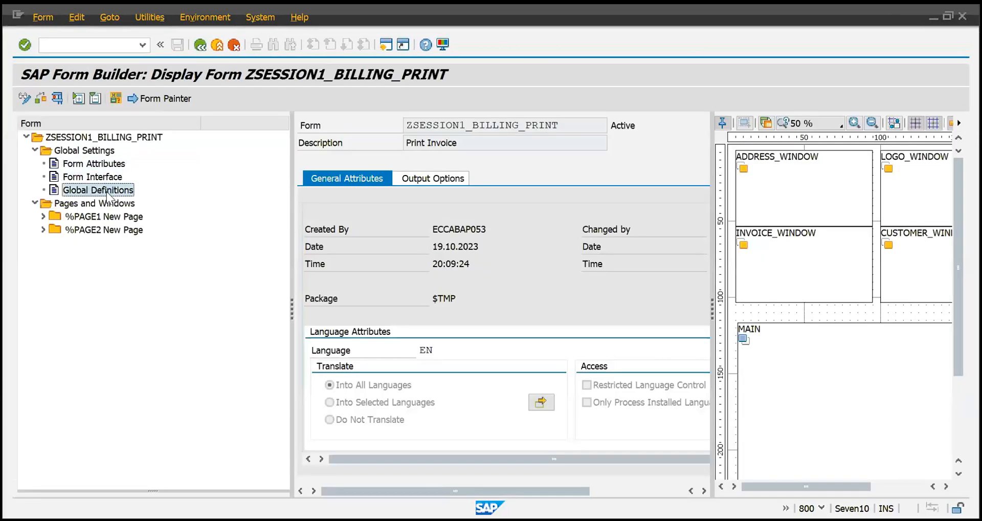
left_click(101, 177)
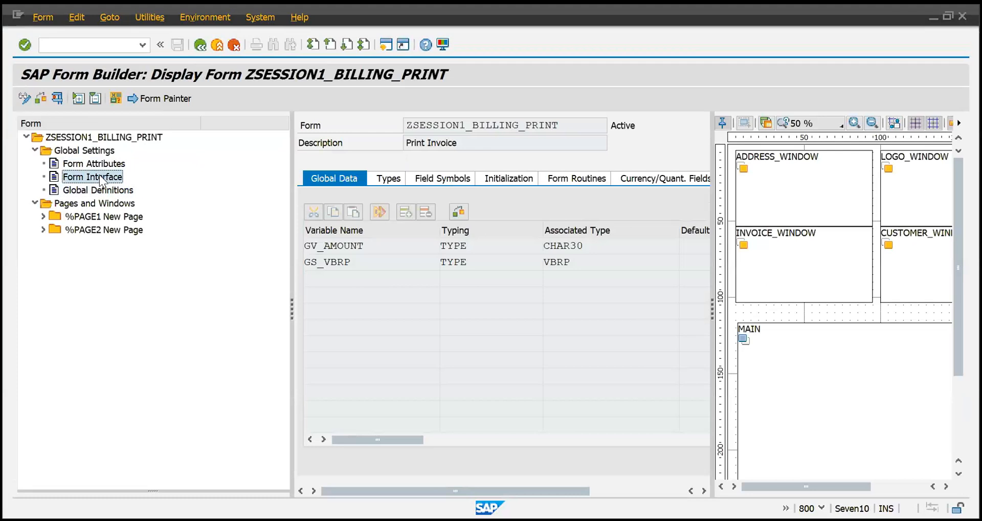
left_click(105, 190)
left_click(101, 177)
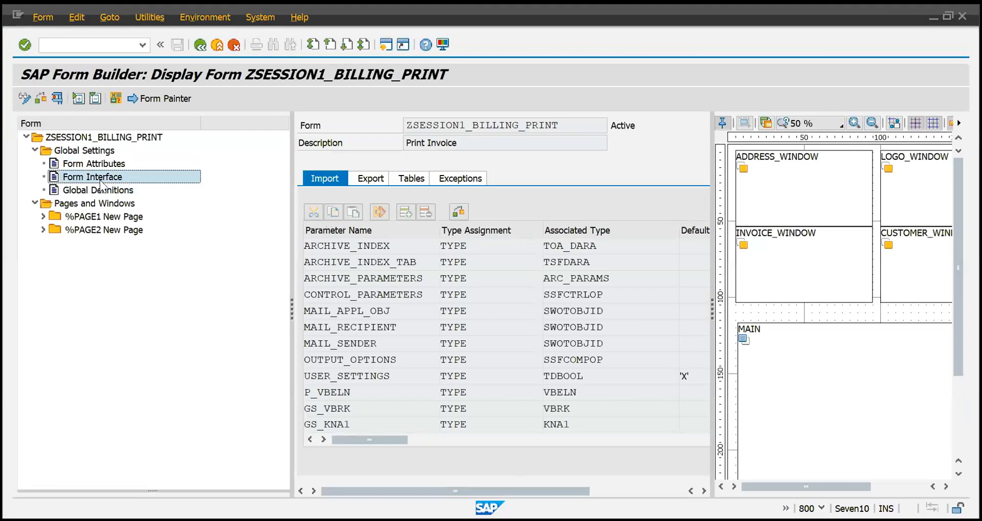
left_click(107, 191)
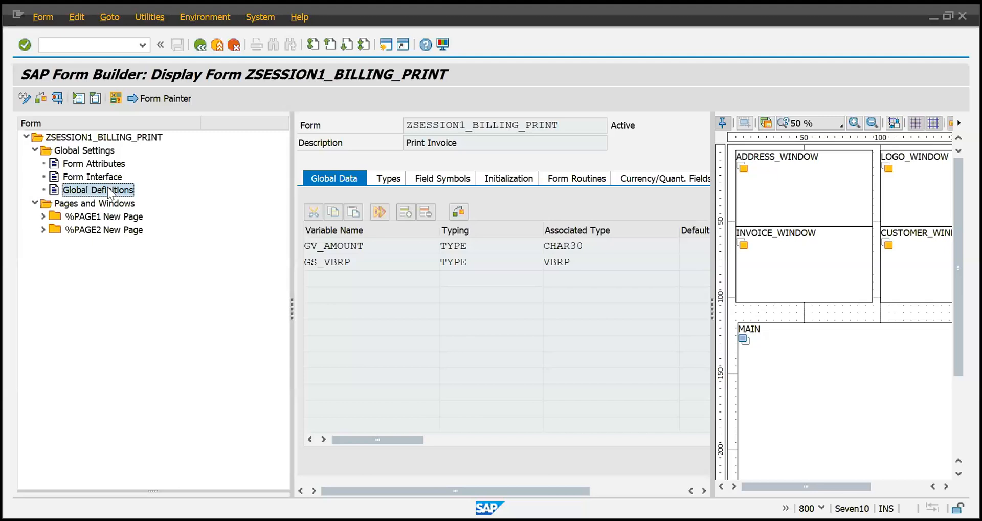
Examine the import parameters LT_VBRP, GS_KNA1, GS_VBRK and P_VBELN in the form interface
left_click(97, 176)
left_click(393, 394)
scroll(393, 394, "down", 2)
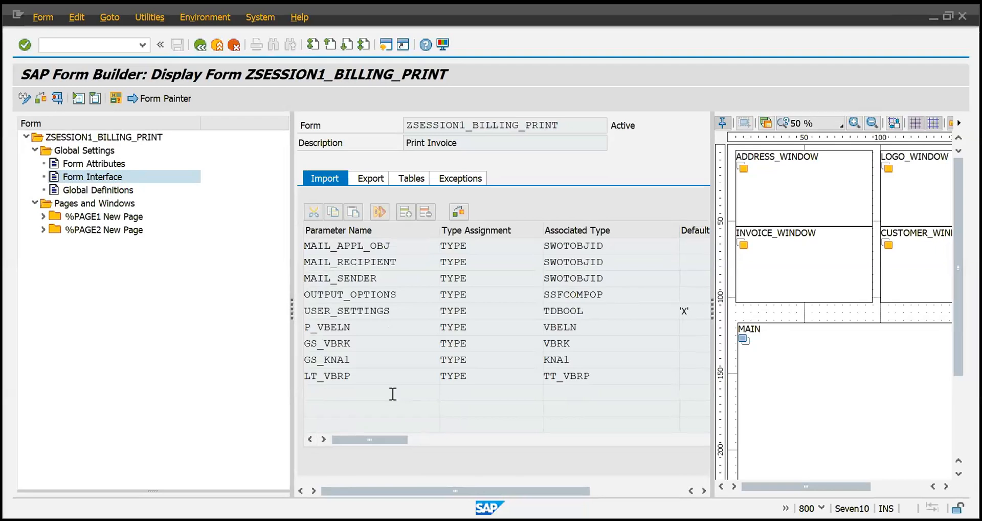
double_click(379, 377)
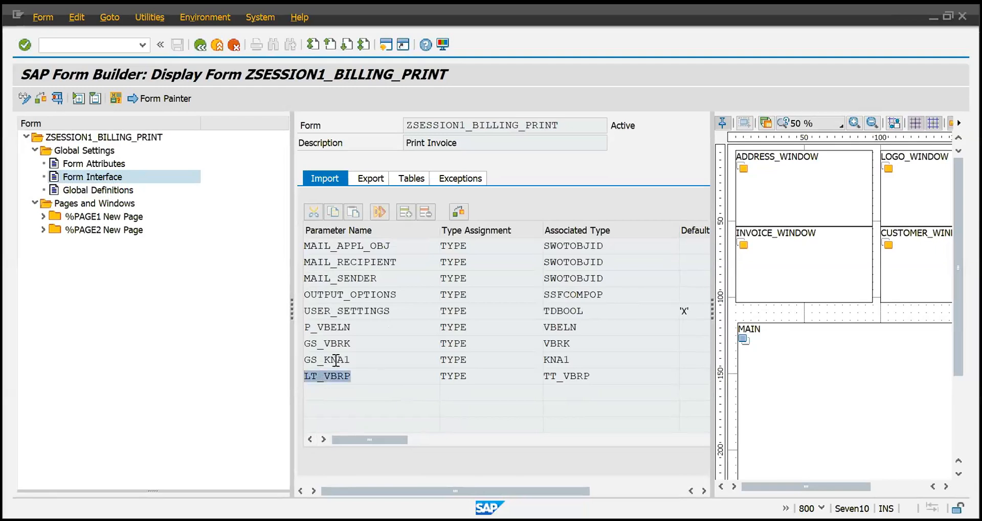
double_click(361, 360)
left_click(382, 343)
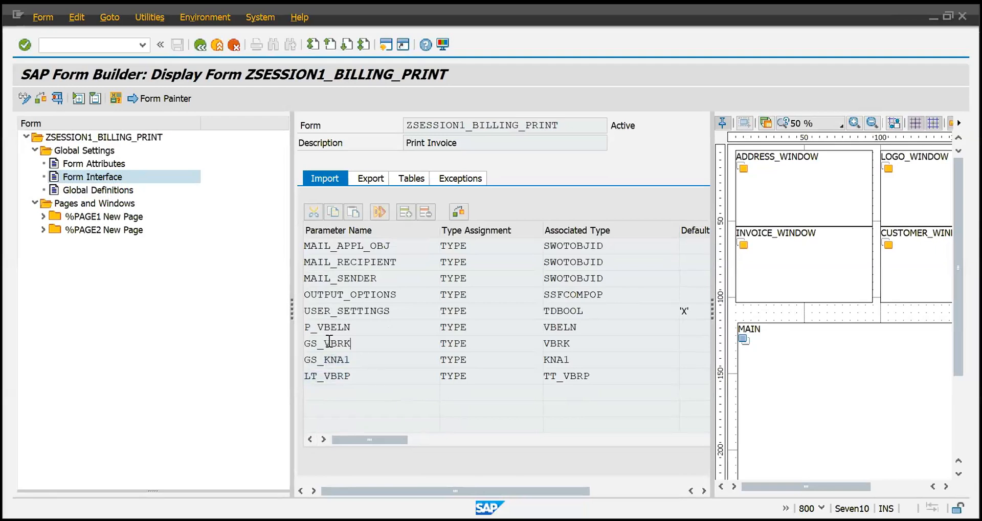
double_click(361, 344)
double_click(346, 328)
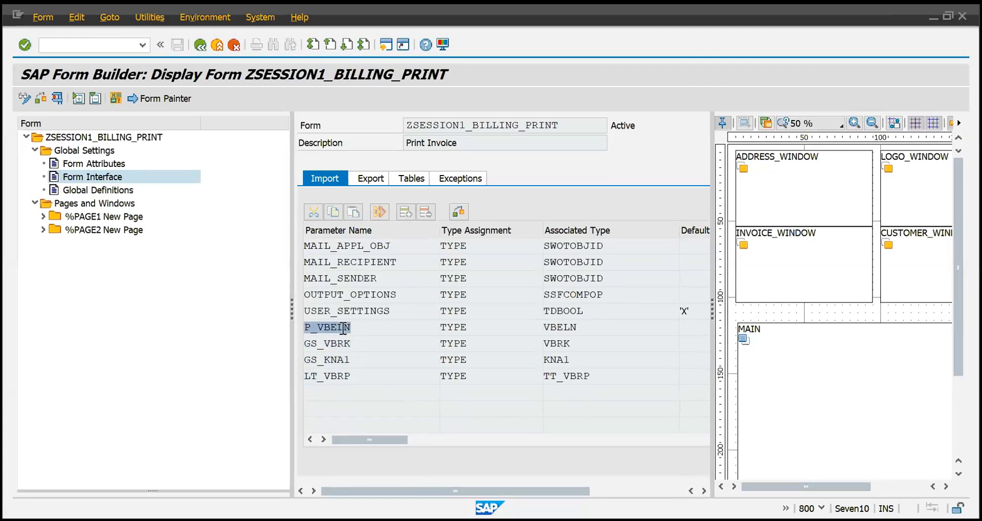
left_click_drag(388, 327, 278, 325)
Examine the global variables GV_AMOUNT and GS_VBRP, and expand %PAGE1 and %PAGE2 in the form tree
left_click(104, 189)
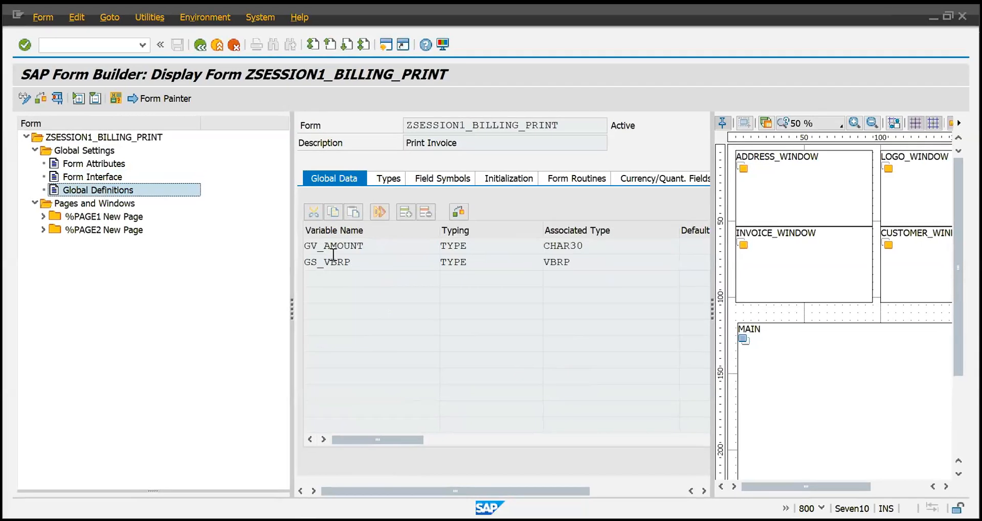
left_click_drag(407, 249, 298, 244)
left_click_drag(382, 250, 283, 261)
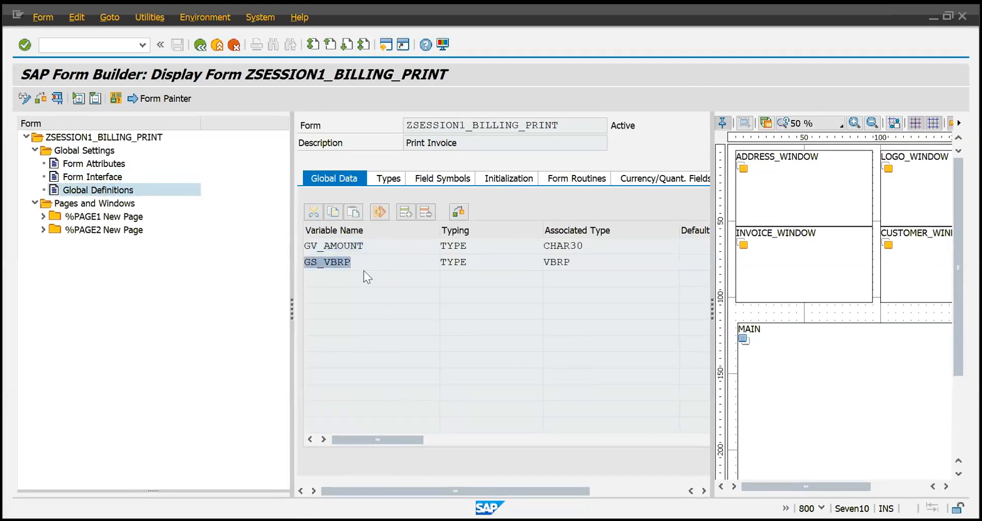
left_click(375, 262)
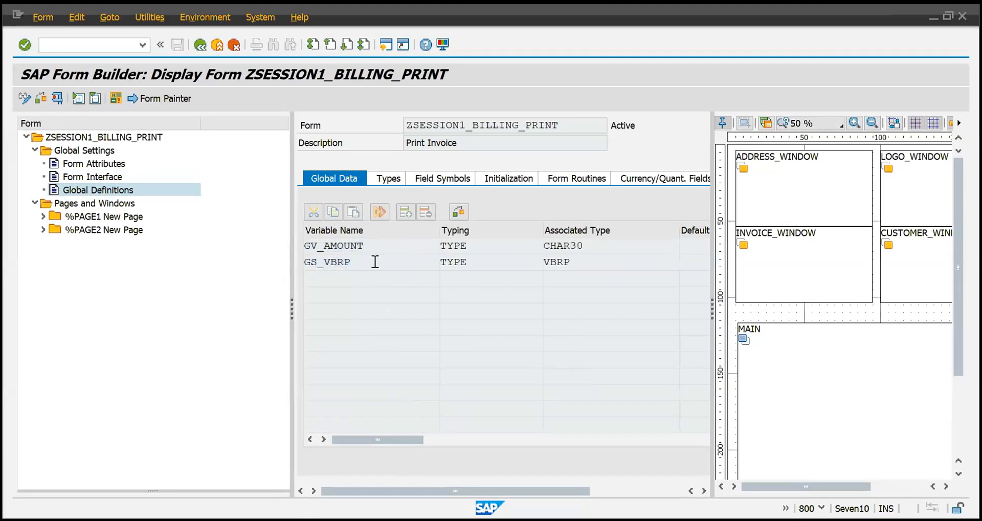
left_click(43, 229)
left_click(42, 217)
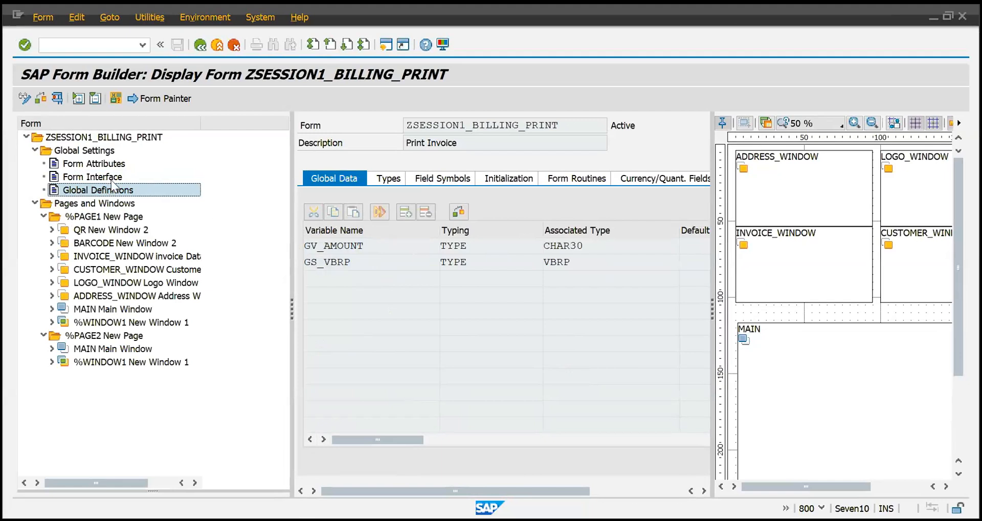
Look through the form interface's export parameters and exceptions, and the currency and quantity reference fields in Global Definitions
left_click(113, 178)
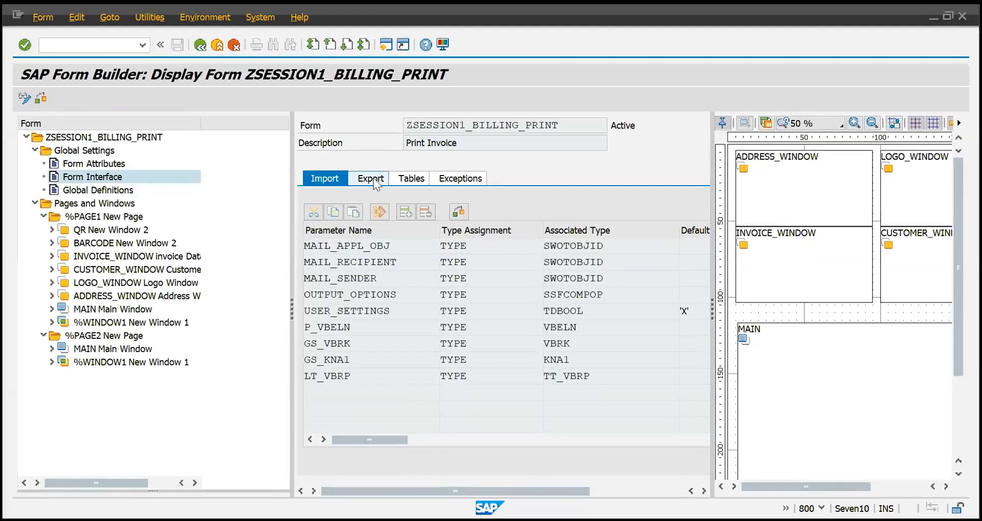
left_click(371, 178)
left_click(457, 178)
left_click(110, 191)
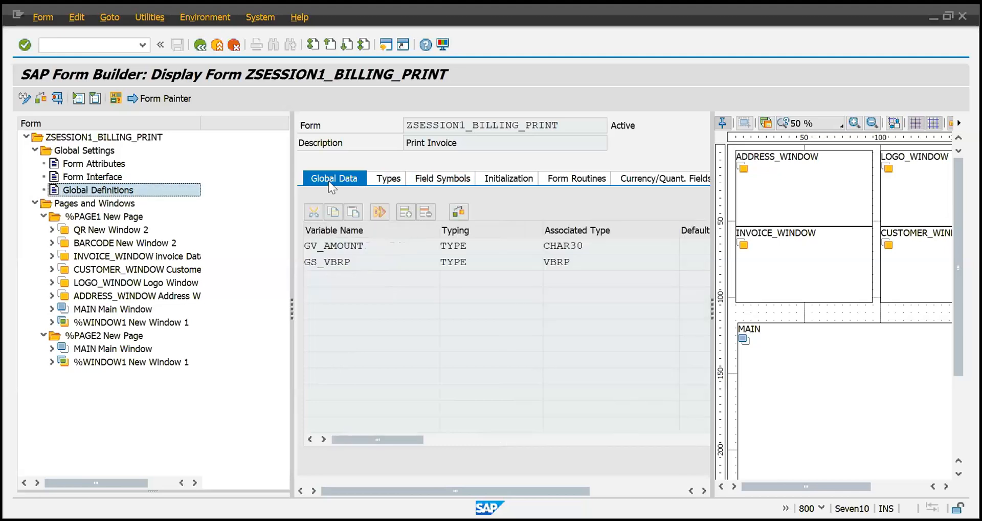
left_click(648, 183)
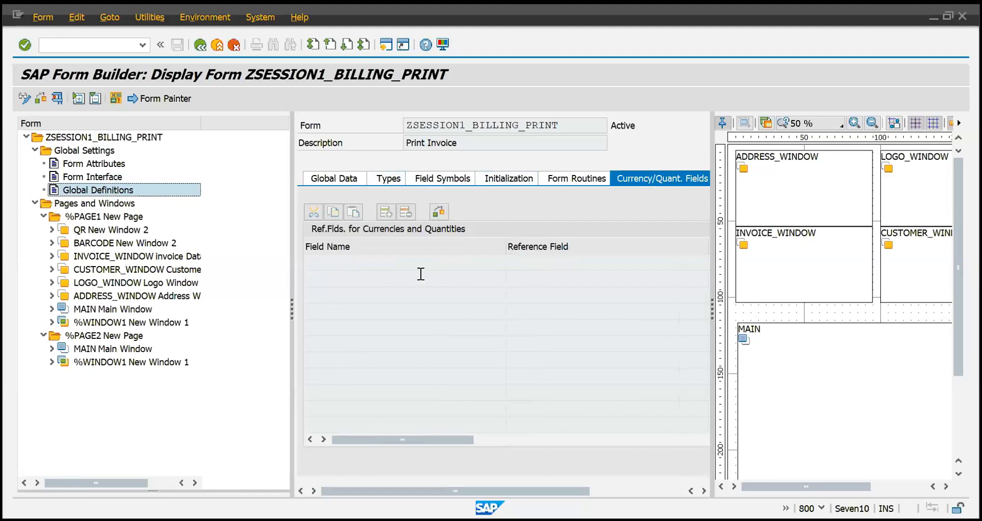
left_click(403, 268)
Compare the interface parameters LT_VBRP and P_VBELN with the global variables GV_AMOUNT and GS_VBRP
left_click(107, 177)
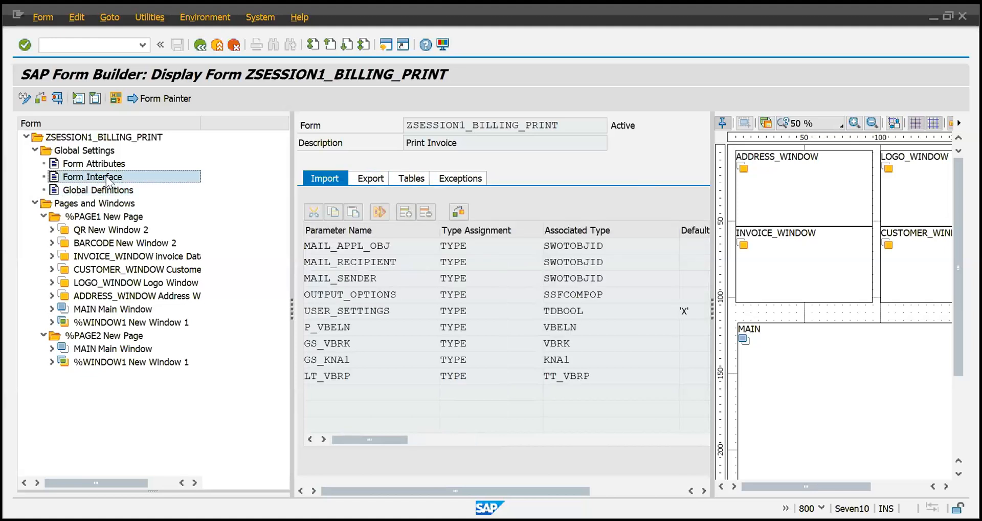
left_click_drag(370, 376, 318, 369)
left_click(383, 326)
double_click(383, 326)
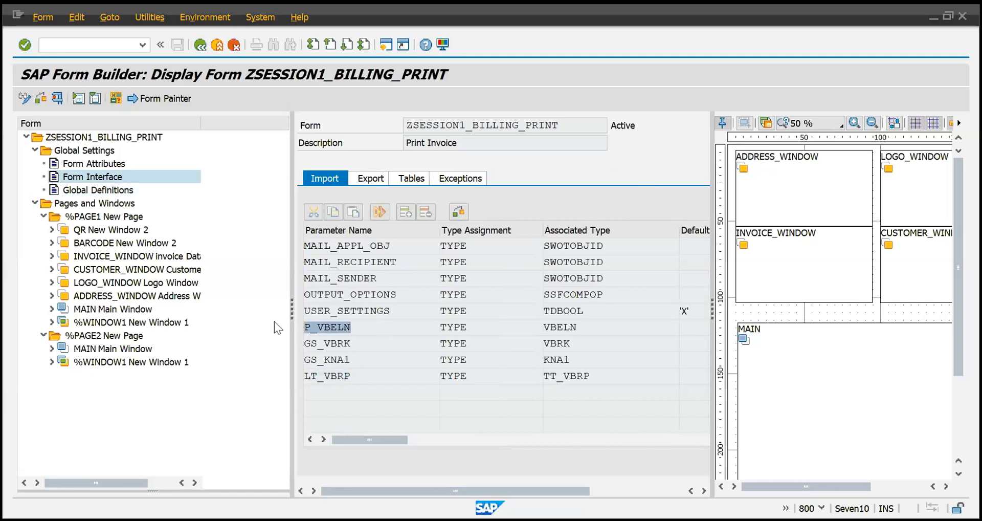
left_click(89, 191)
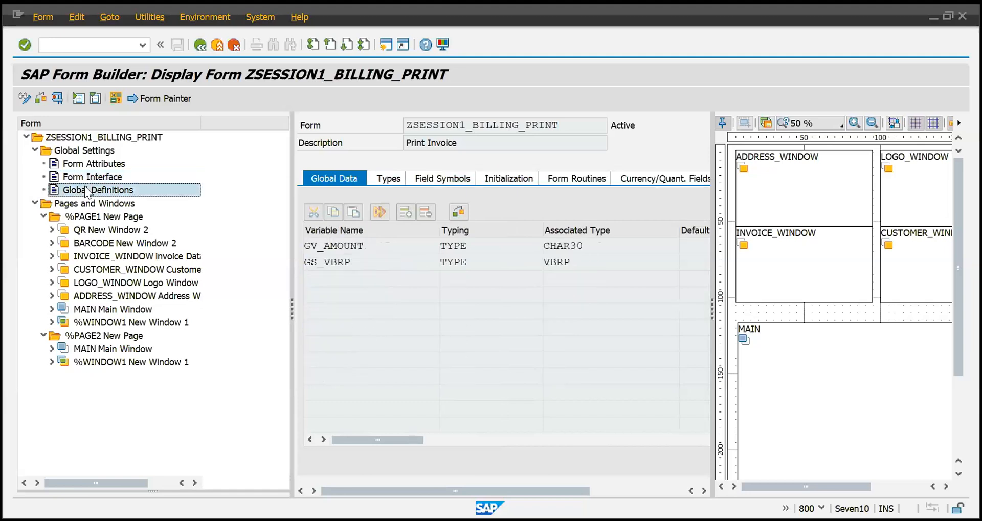
left_click_drag(371, 240, 291, 240)
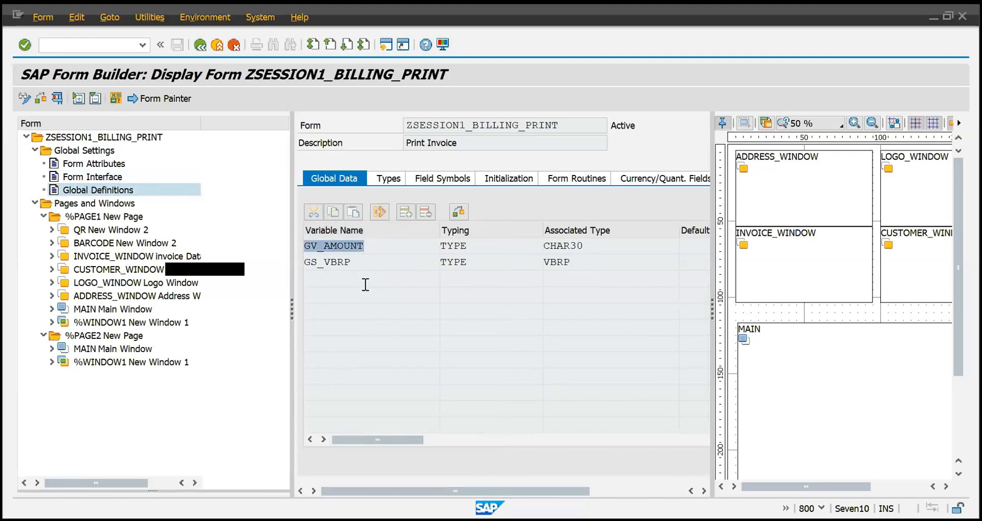
left_click_drag(376, 263, 230, 268)
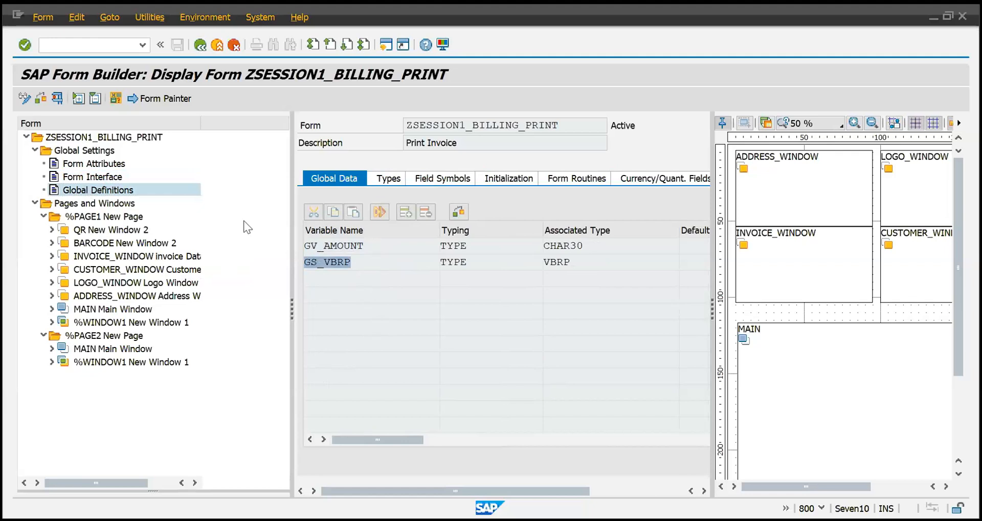
left_click_drag(361, 245, 291, 235)
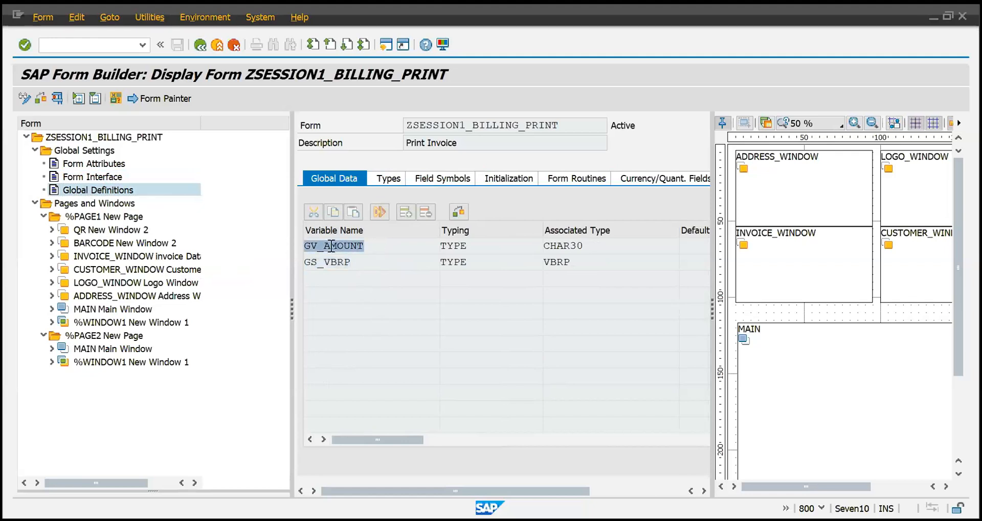
Review the form's import parameters and global data once more, and return to the Smart Forms initial screen
left_click(94, 178)
left_click(345, 392)
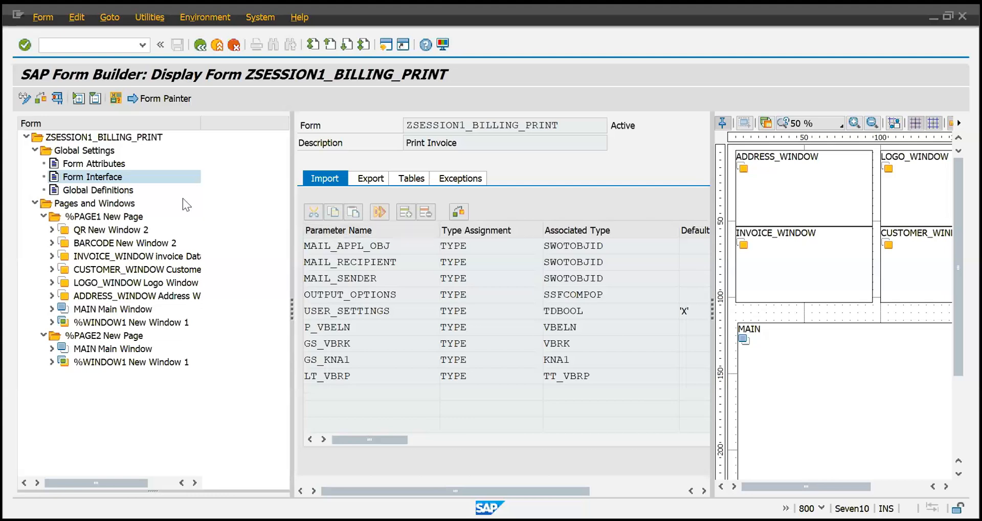
left_click(123, 192)
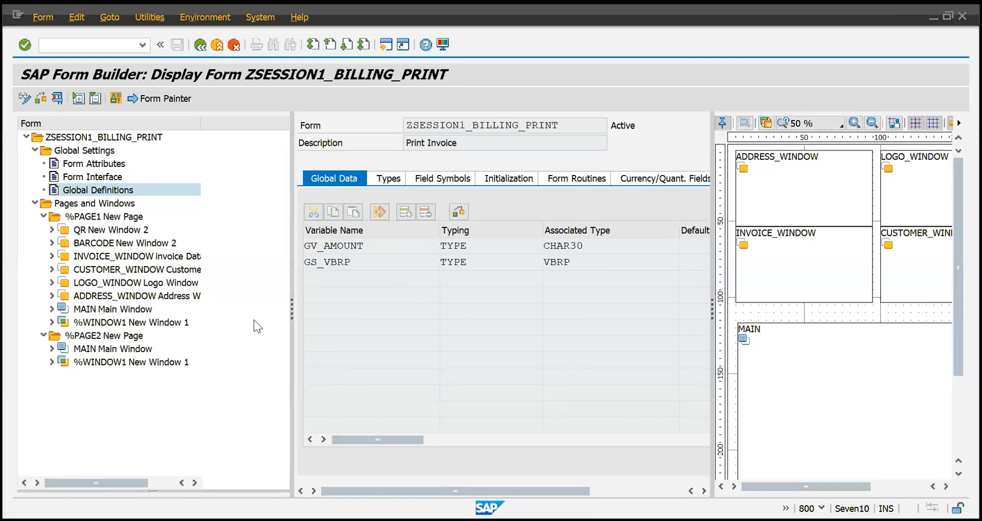
left_click(199, 46)
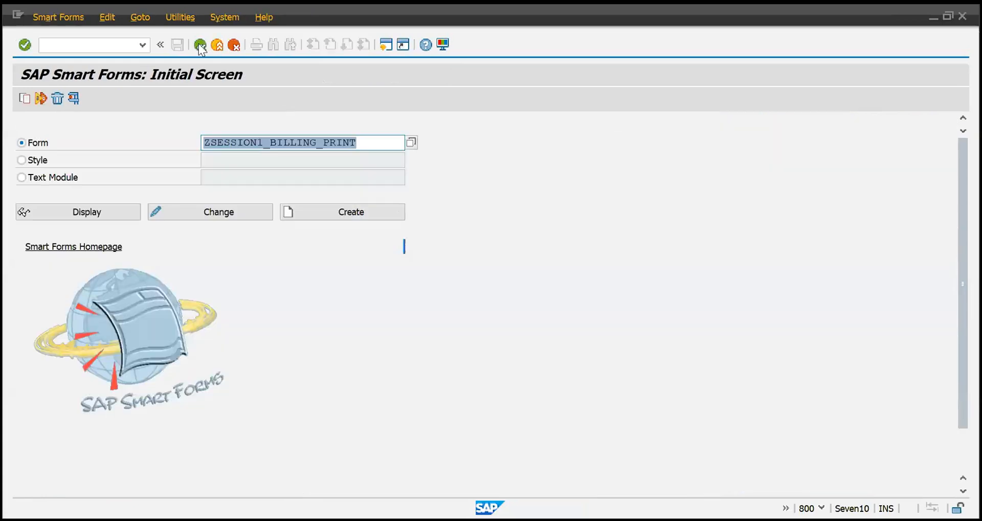
Leave Smart Forms, open transaction NACE, and look through the list of output control applications
left_click(199, 46)
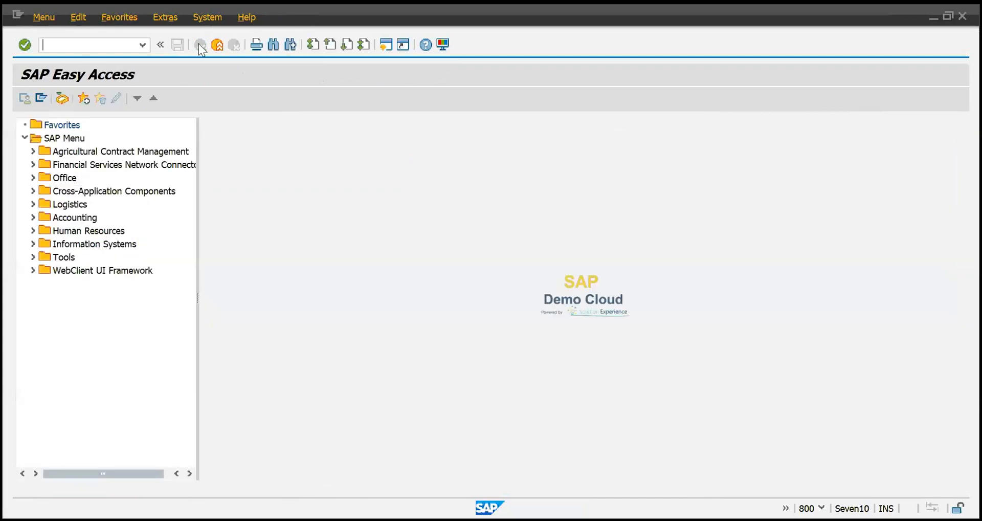
type("nace")
key("Return")
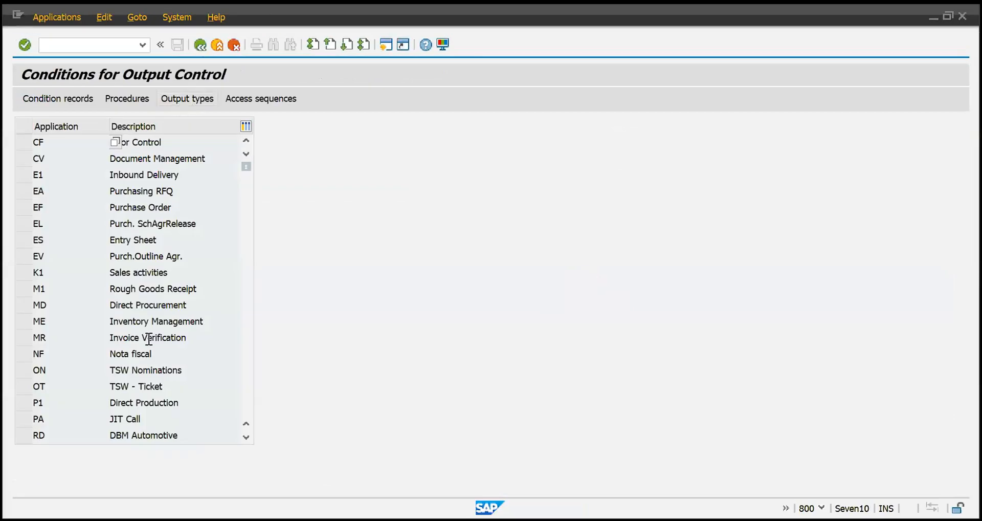
scroll(146, 353, "down", 3)
scroll(148, 356, "down", 1)
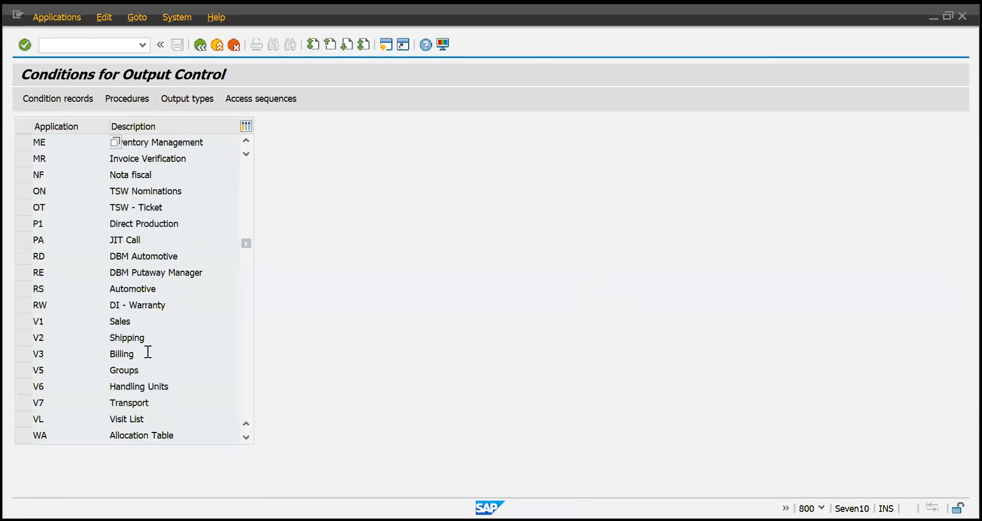
scroll(146, 351, "down", 1)
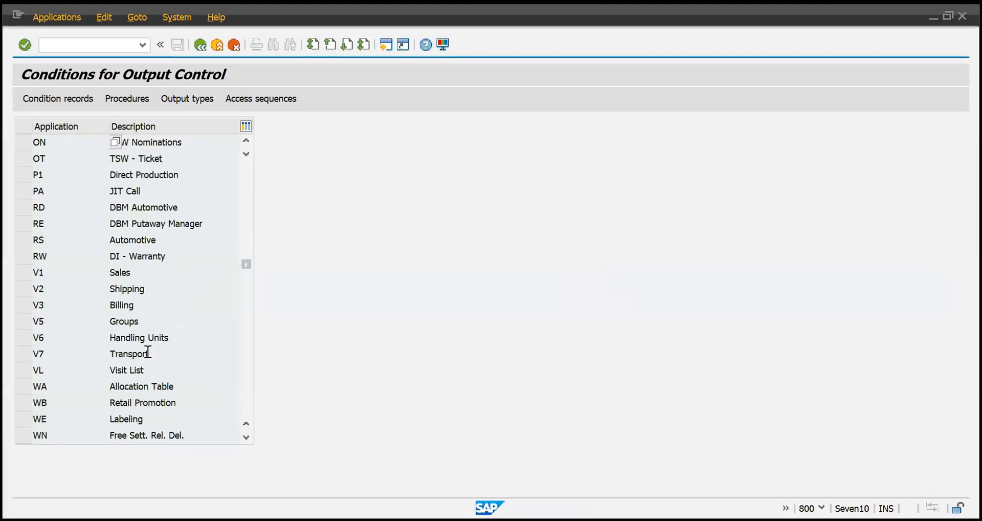
scroll(148, 352, "down", 3)
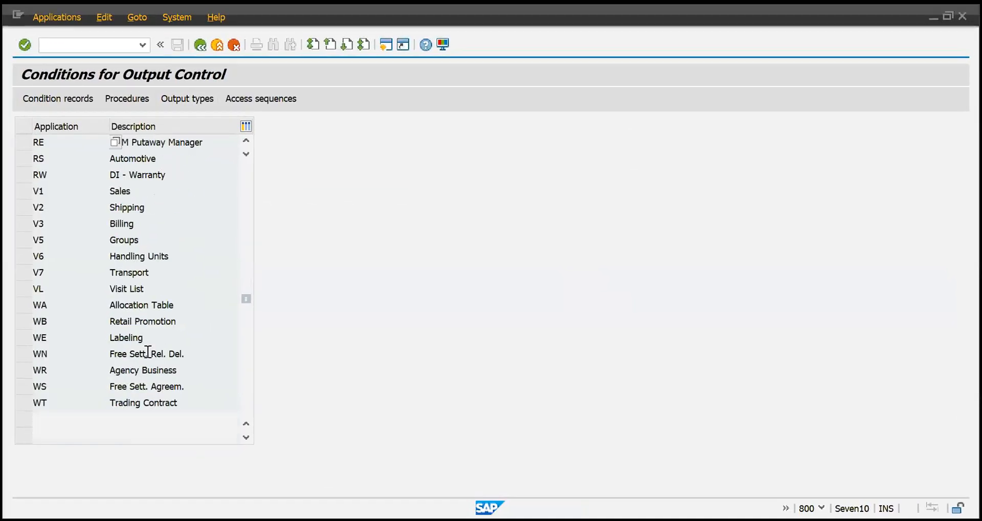
scroll(148, 357, "up", 4)
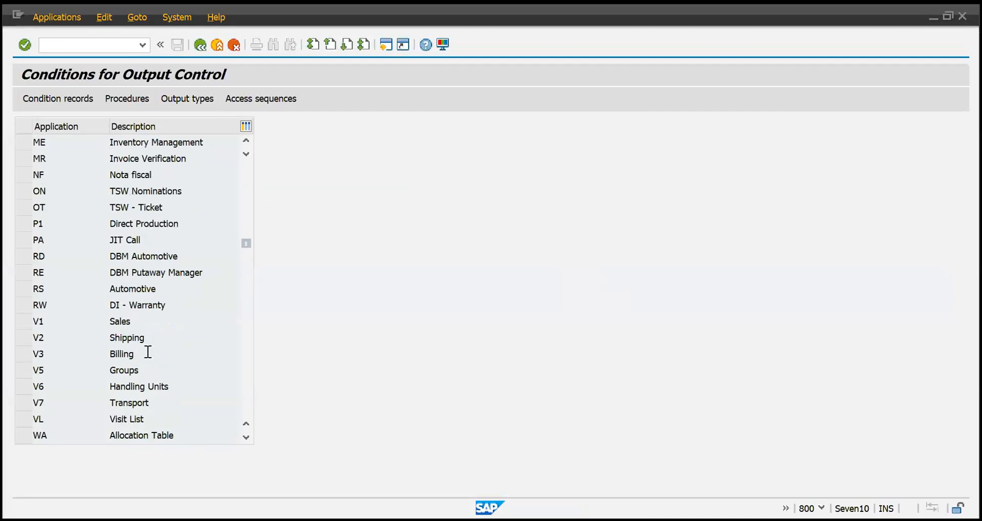
scroll(148, 352, "up", 1)
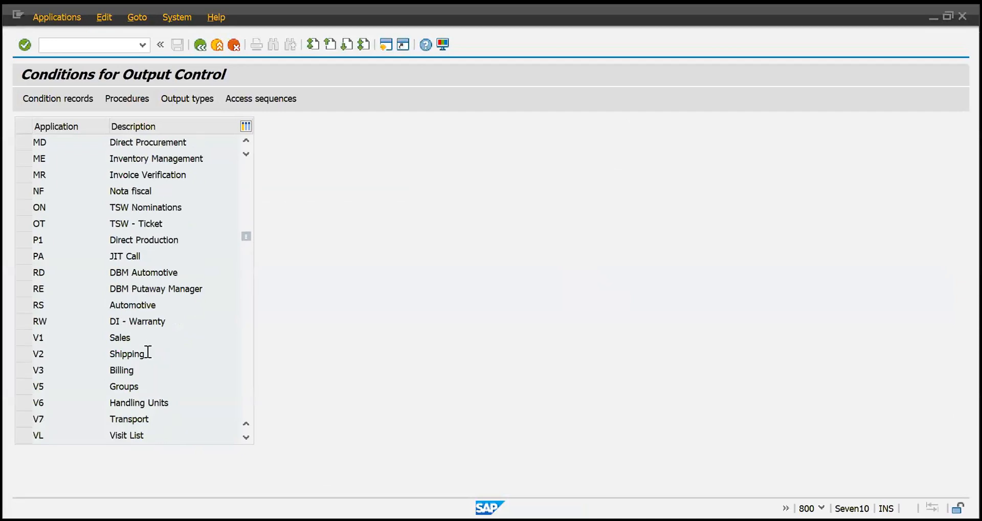
scroll(146, 350, "up", 3)
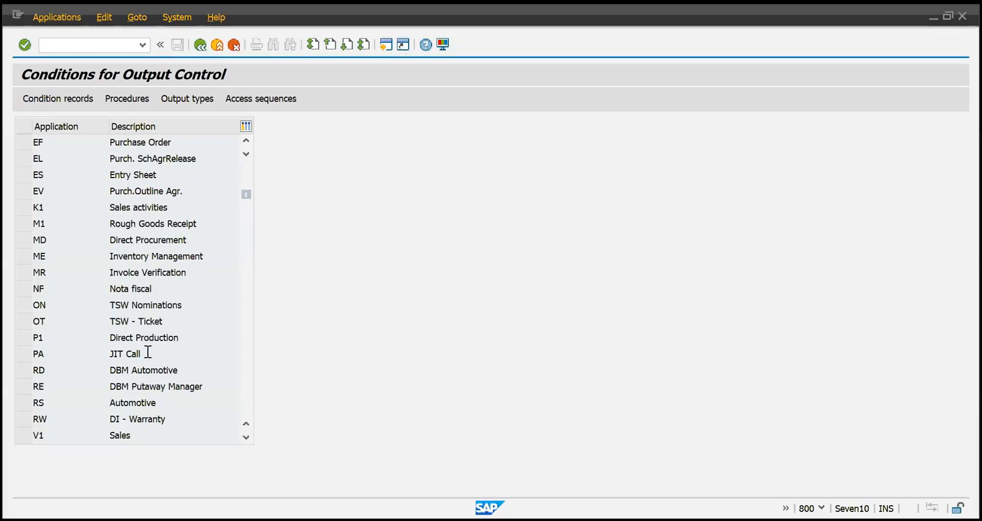
scroll(160, 260, "up", 2)
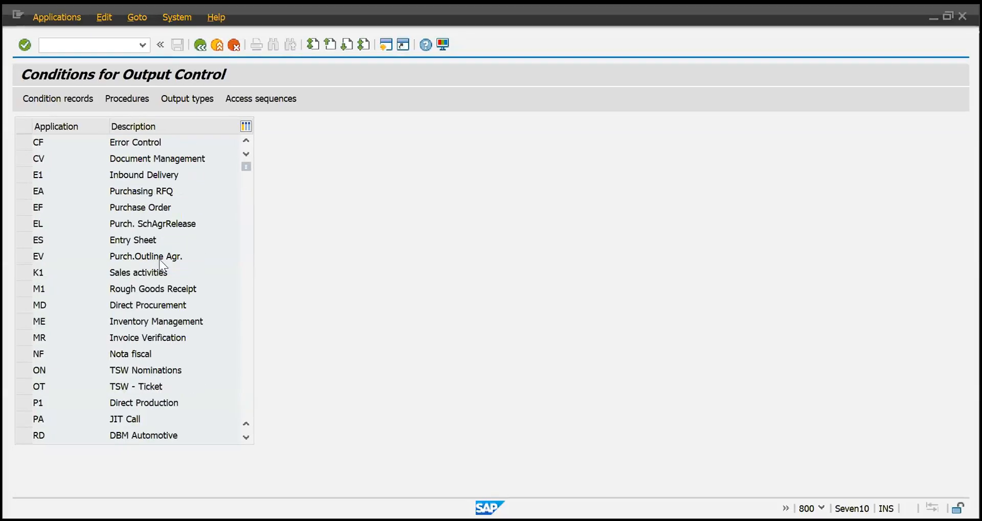
Display the output types of application EF (Purchase Order)
left_click(21, 209)
left_click_drag(190, 210, 121, 209)
left_click(21, 205)
left_click(23, 207)
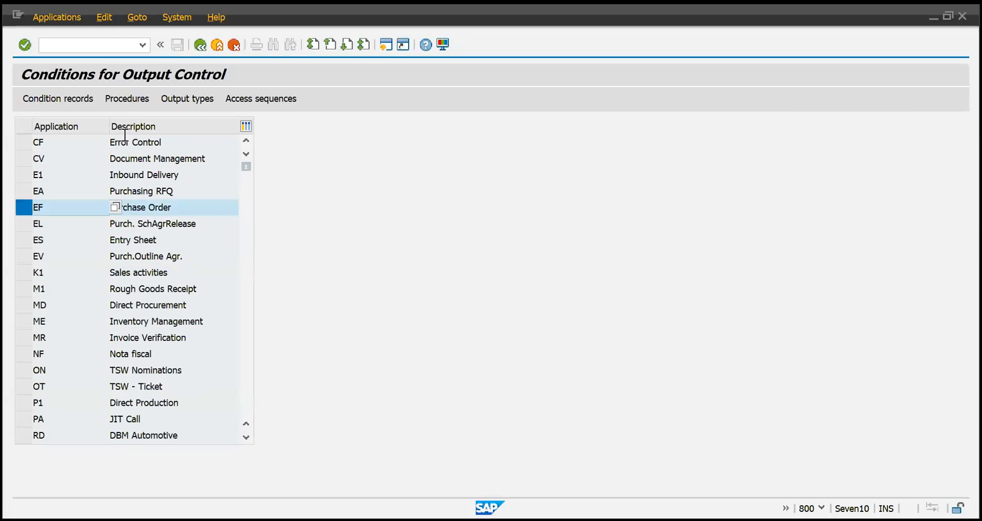
left_click(183, 98)
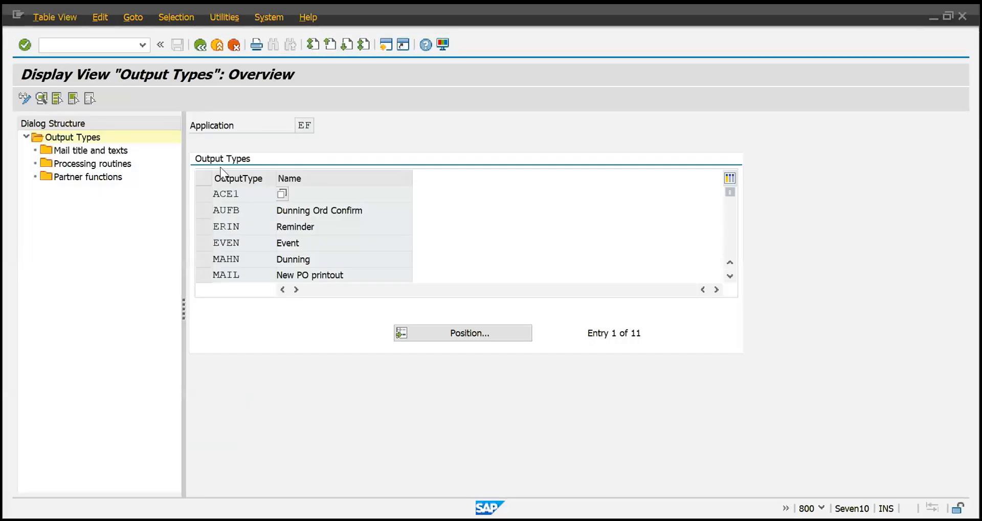
Examine the purchase order output types, in particular ZSNC for Subcontracting SNC and ZNEU for New PO printout
scroll(218, 244, "down", 4)
scroll(220, 245, "up", 2)
scroll(218, 243, "up", 1)
scroll(218, 244, "down", 3)
left_click_drag(275, 240, 199, 242)
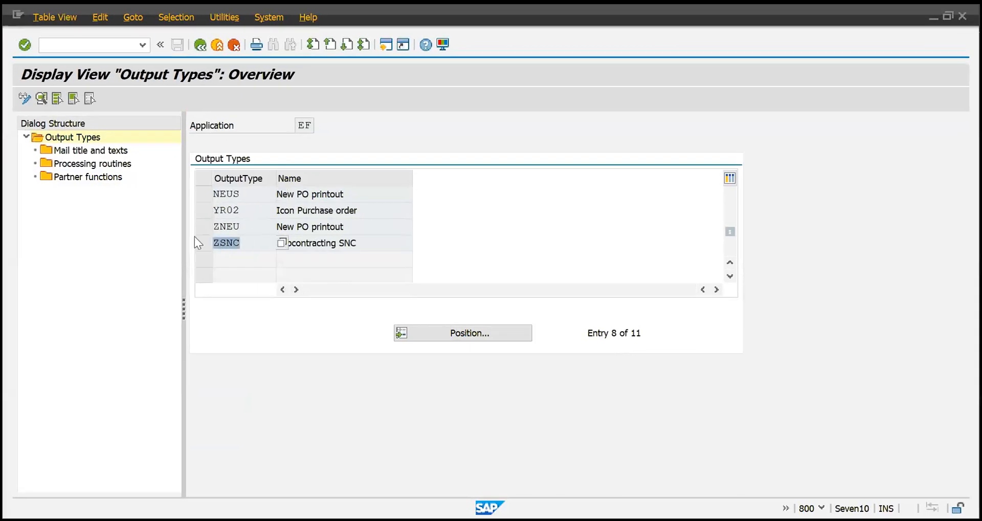
left_click_drag(373, 243, 285, 242)
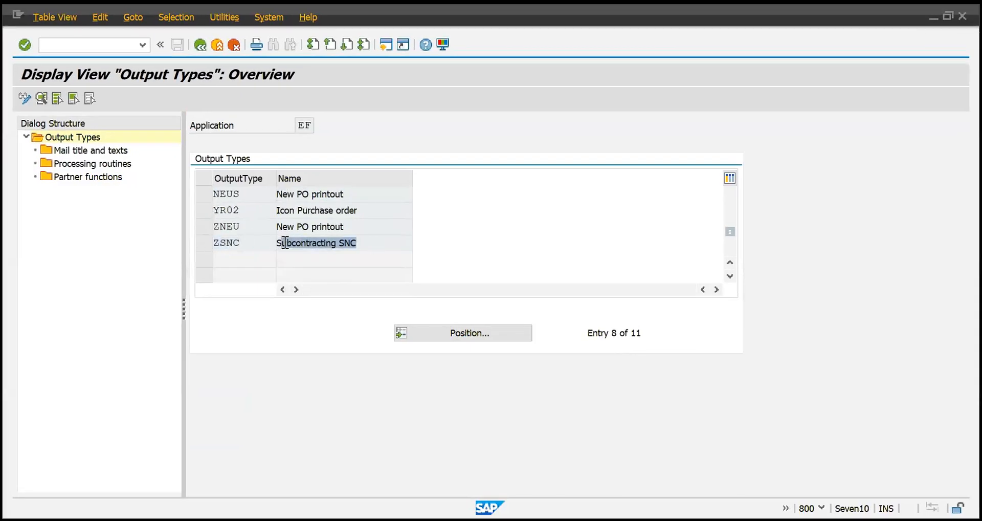
left_click_drag(276, 194, 193, 221)
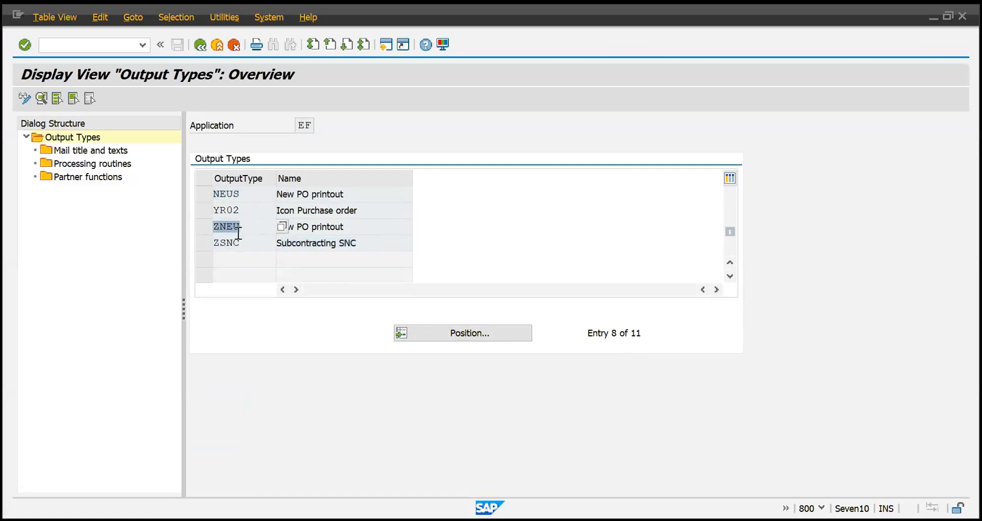
Leave output control and display the standard purchase order with transaction ME23N
key("F3")
key("F3")
type("me23n")
key("Return")
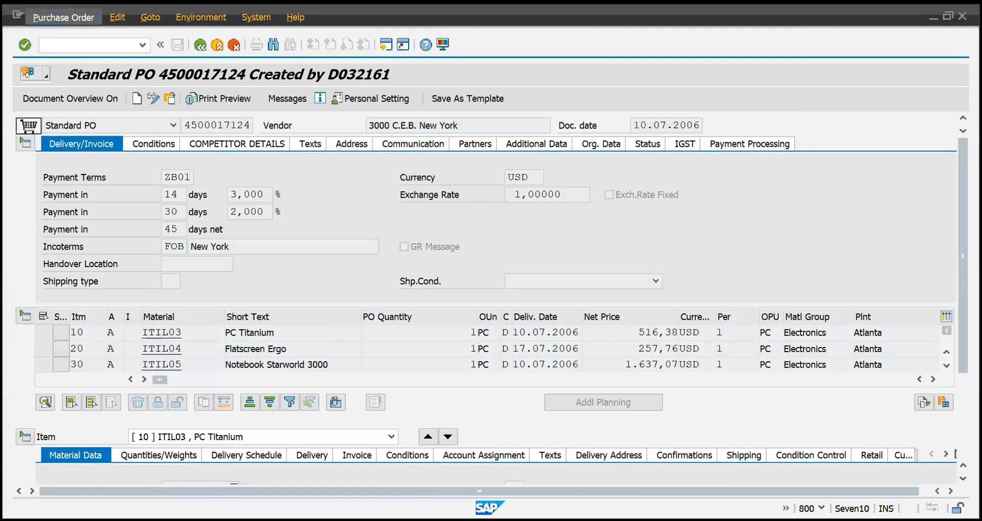
Exit the purchase order display and reopen the order for changing with transaction ME22N
key("F3")
type("me2n")
key("BackSpace")
key("BackSpace")
key("BackSpace")
type("2")
key("BackSpace")
type("e22n")
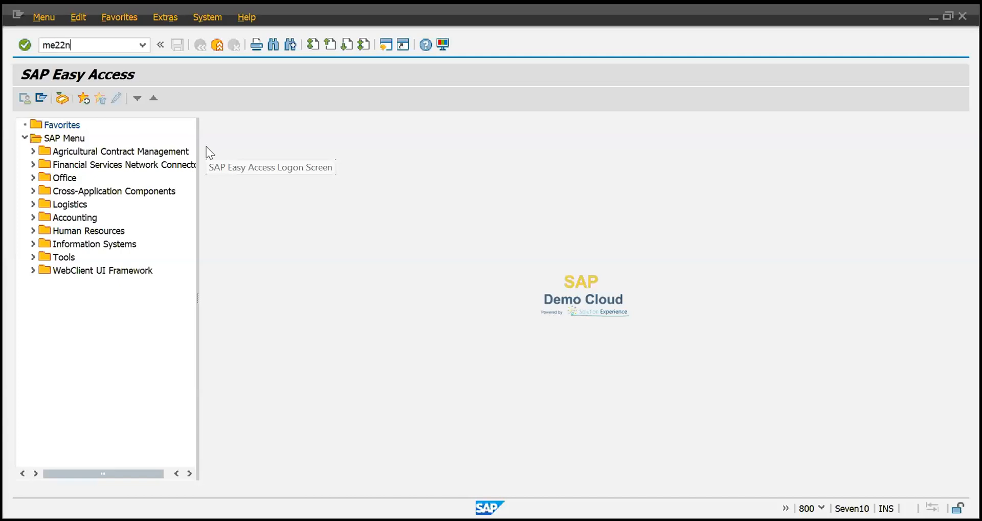
key("Return")
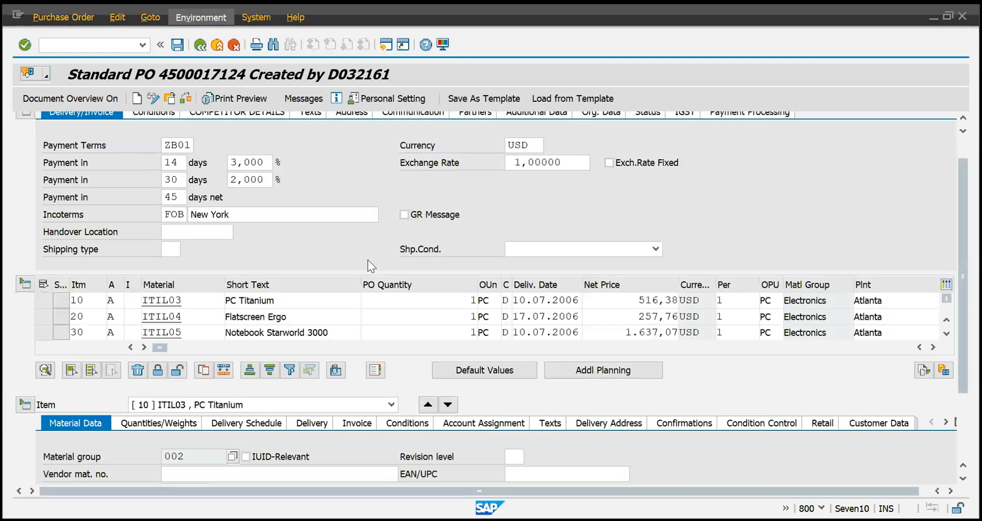
Open the print preview of the purchase order, review its addresses, terms and item lines, and return to the order
left_click(223, 94)
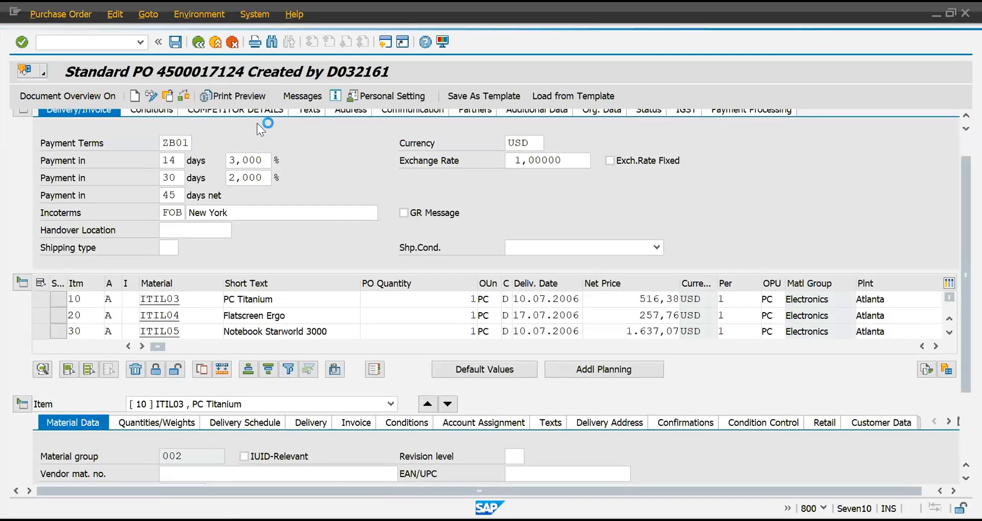
scroll(214, 294, "down", 3)
scroll(214, 293, "down", 3)
scroll(213, 292, "up", 5)
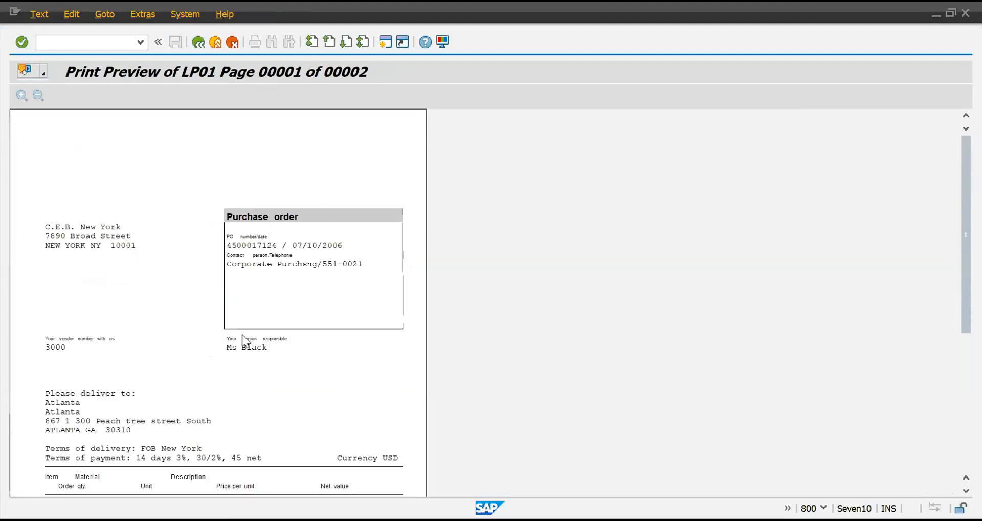
scroll(241, 334, "down", 5)
scroll(245, 340, "up", 5)
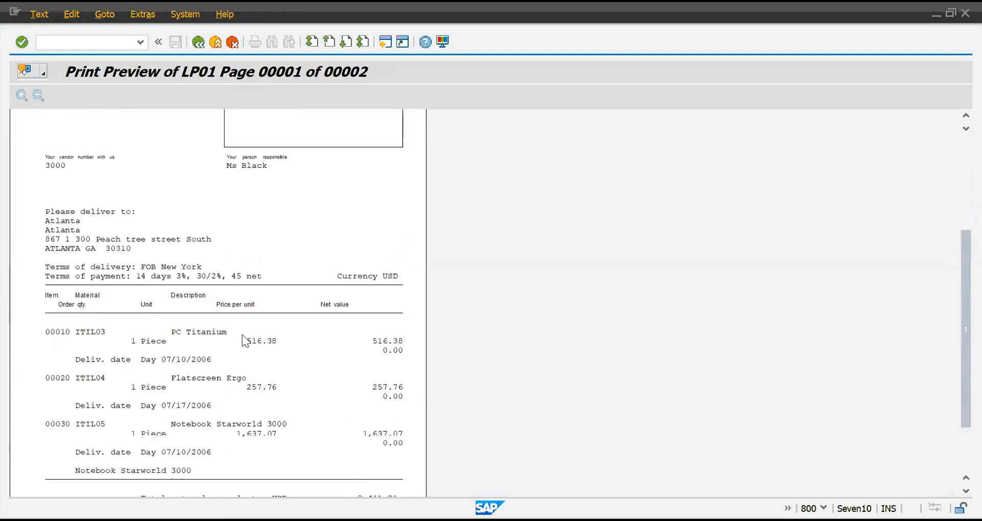
left_click(205, 41)
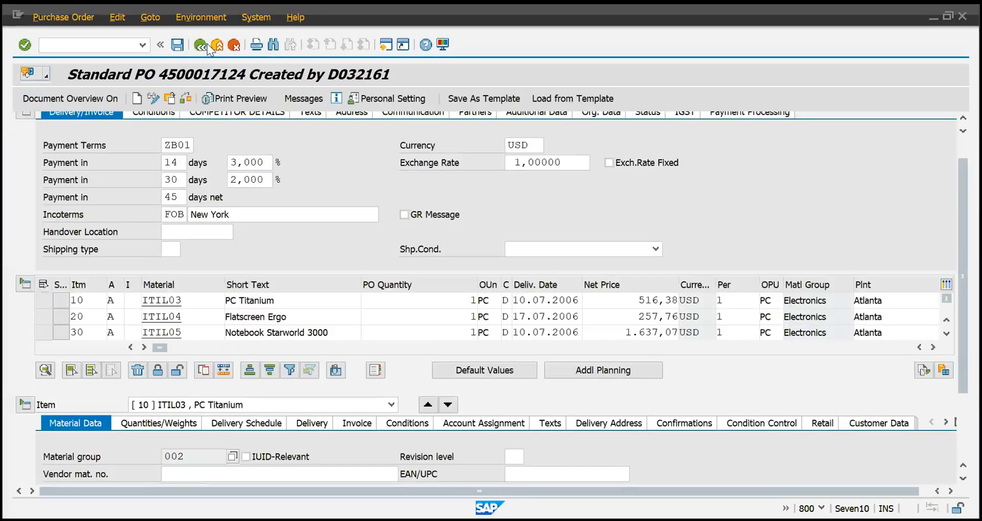
Open the purchase order's output messages and examine the NEU print output entry
scroll(240, 194, "up", 1)
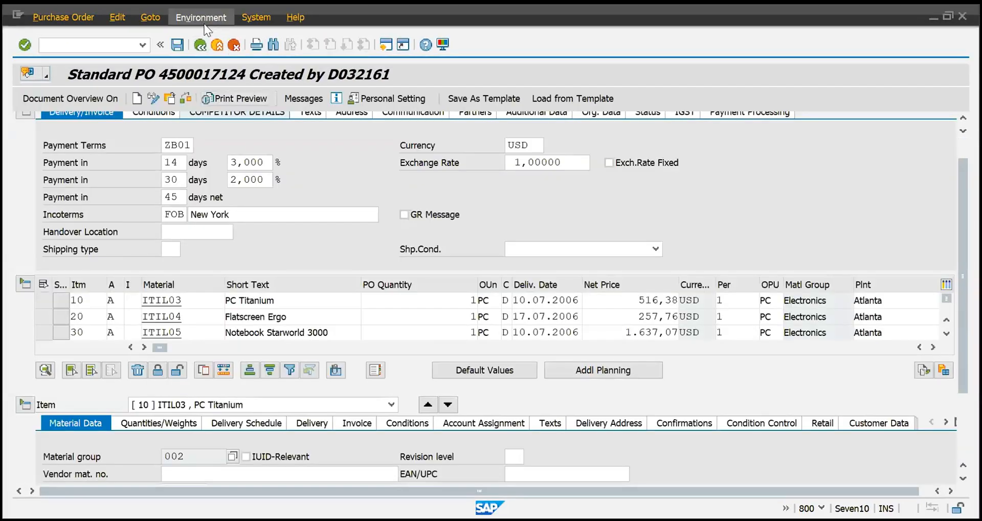
mouse_move(230, 36)
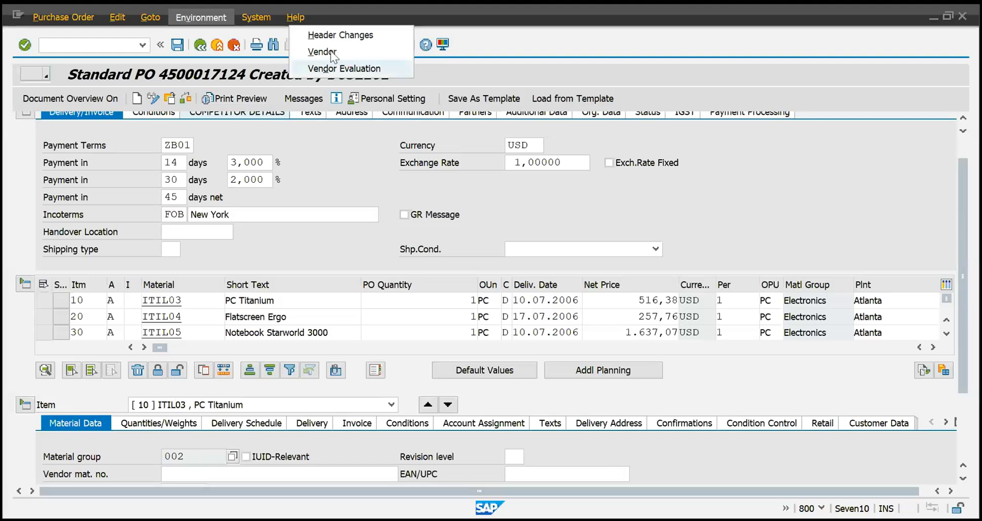
mouse_move(230, 53)
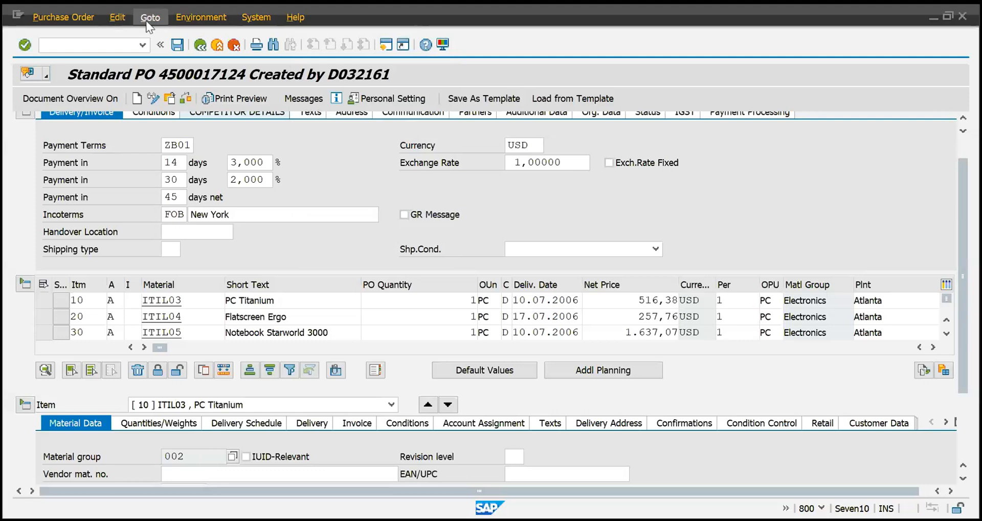
left_click(161, 31)
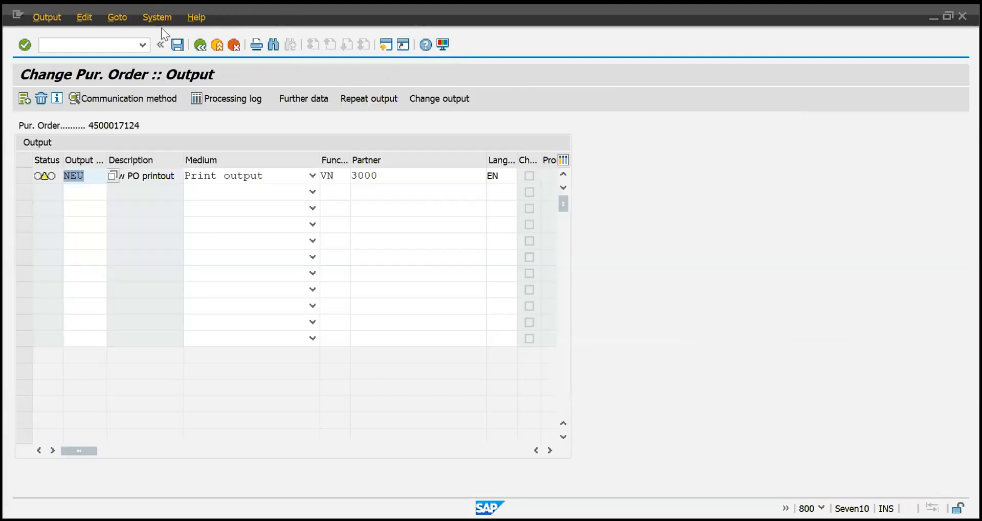
left_click(90, 192)
left_click_drag(88, 175, 58, 173)
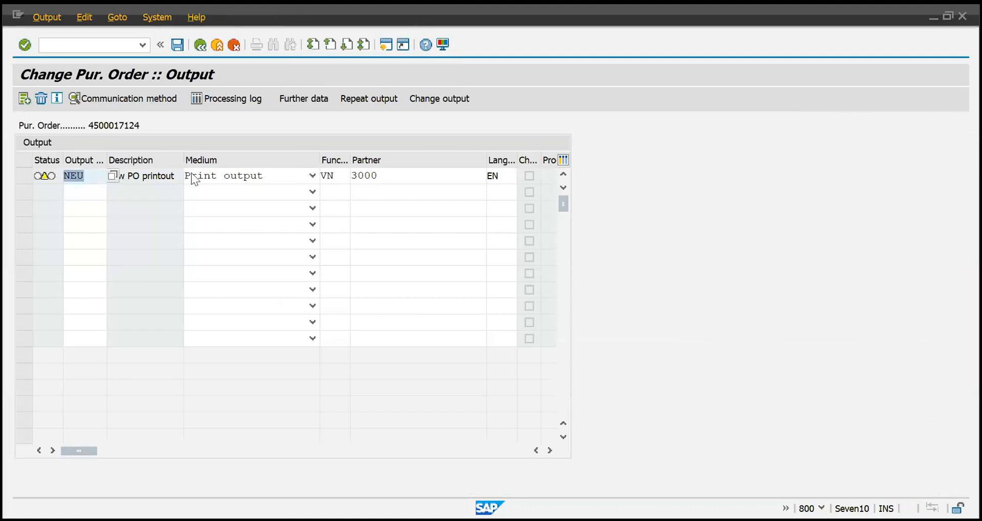
Try entering output type ZBIL in the empty row below NEU, and clear the entry
left_click(95, 197)
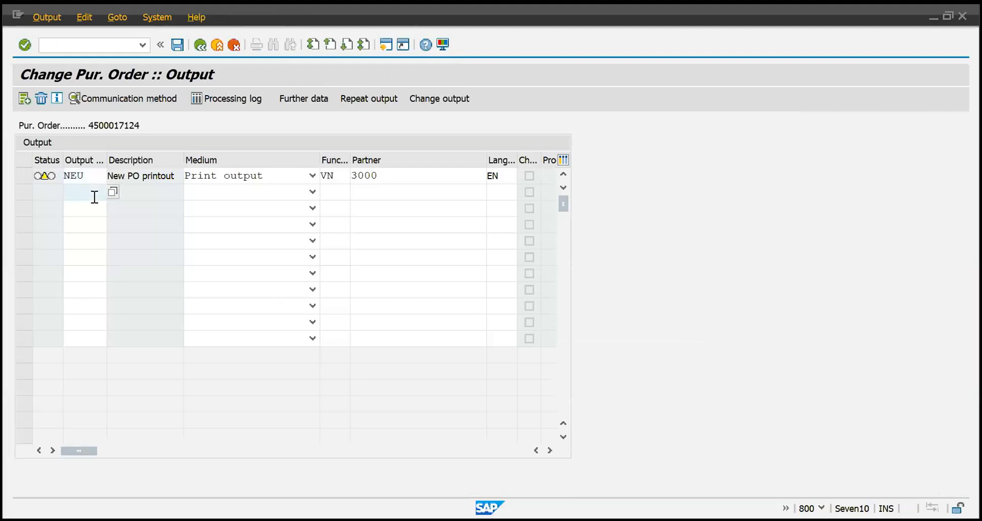
type("zbil")
key("shift+Home")
key("Delete")
key("Tab")
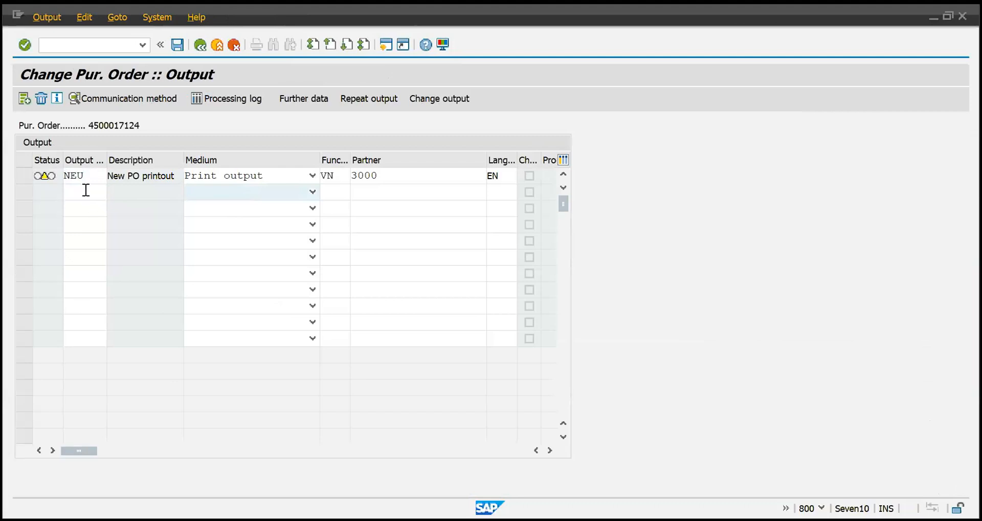
key("Return")
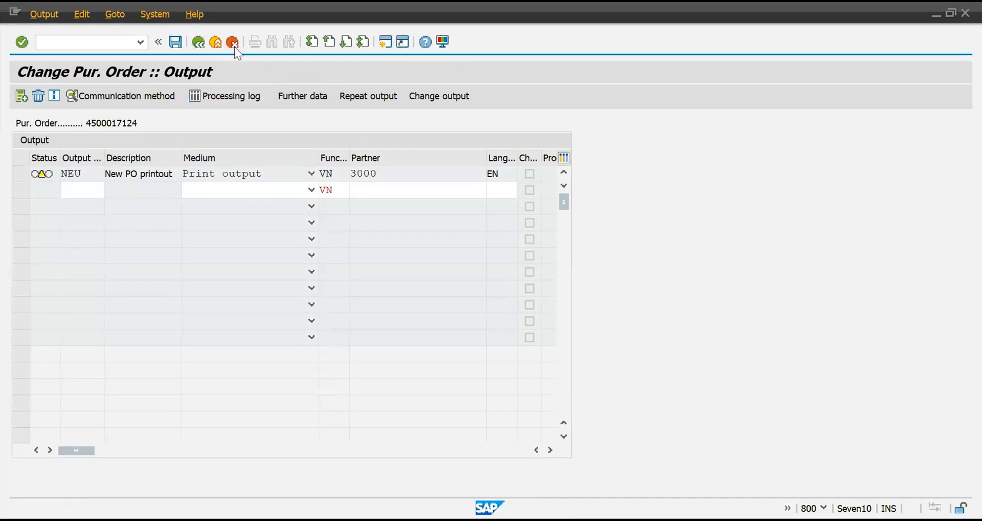
Leave the purchase order output without saving, reopen the EF (Purchase Order) output types in NACE, and locate ZNEU
left_click(233, 42)
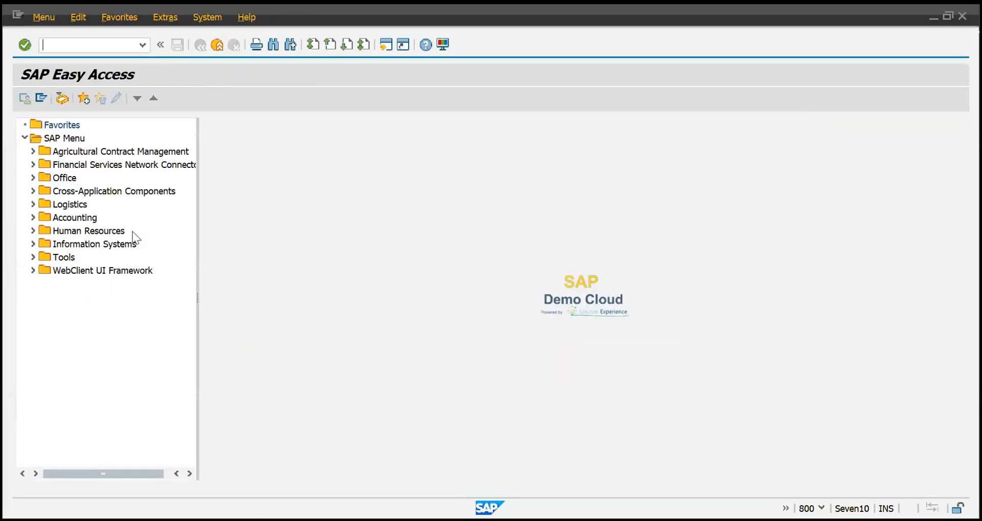
type("CE")
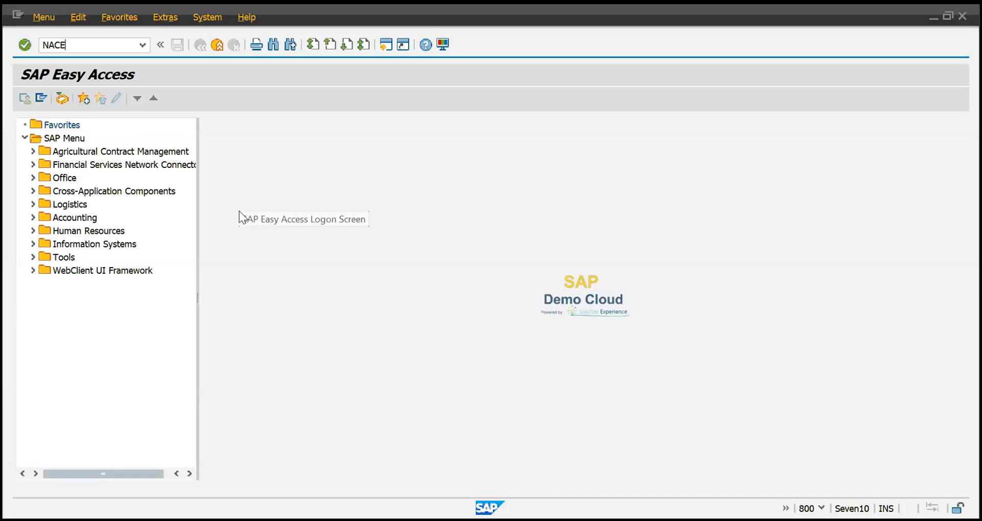
key("Return")
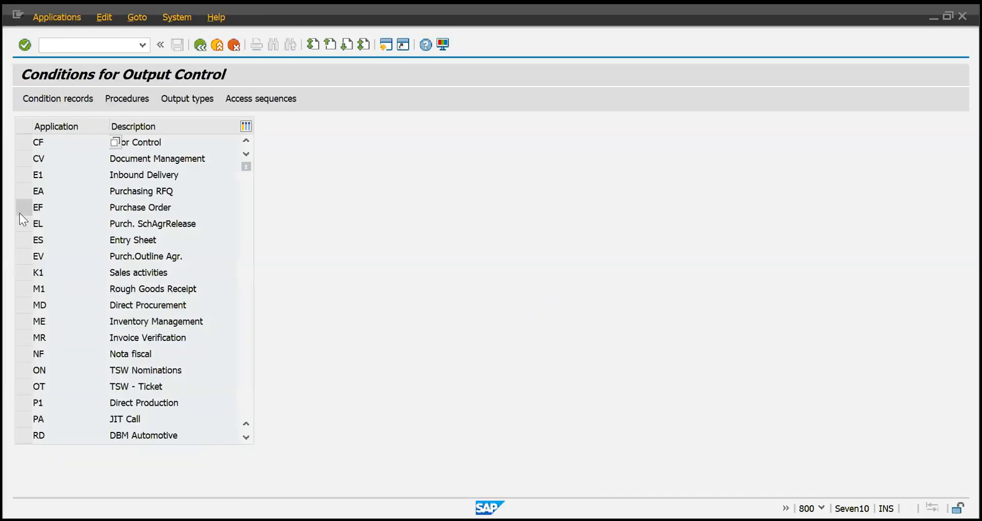
left_click(19, 209)
left_click(178, 103)
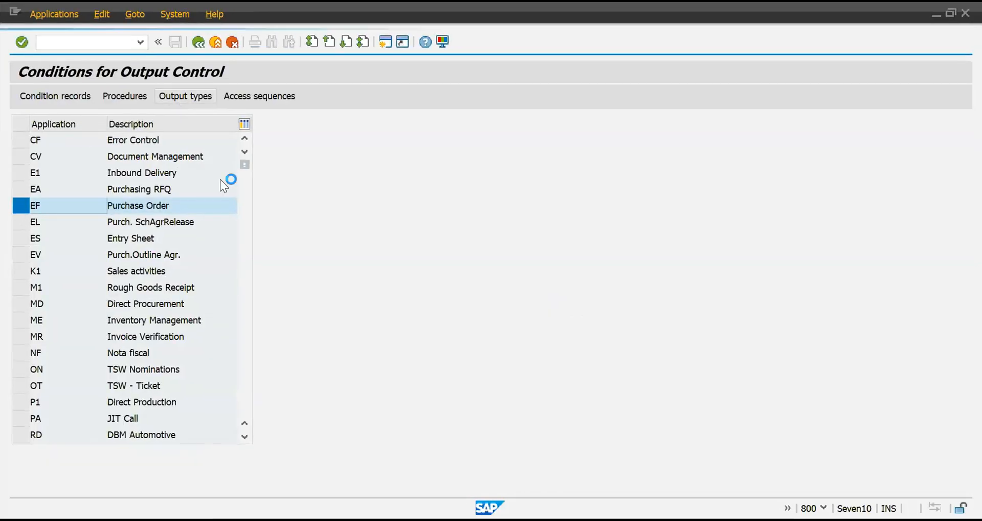
scroll(256, 225, "down", 5)
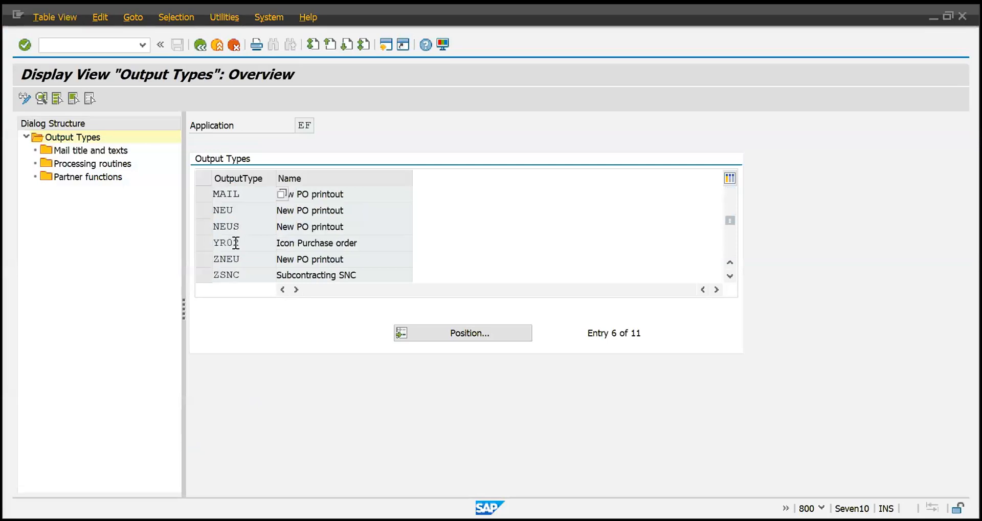
scroll(233, 241, "up", 1)
left_click_drag(241, 242, 213, 242)
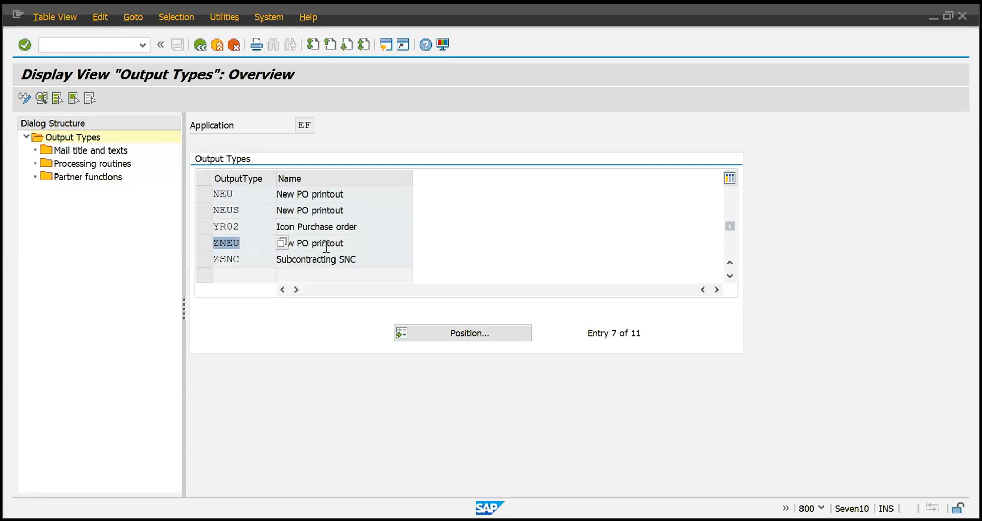
Locate output type NEU (New PO printout) in the EF output types and select its row
scroll(198, 236, "up", 1)
left_click(198, 229)
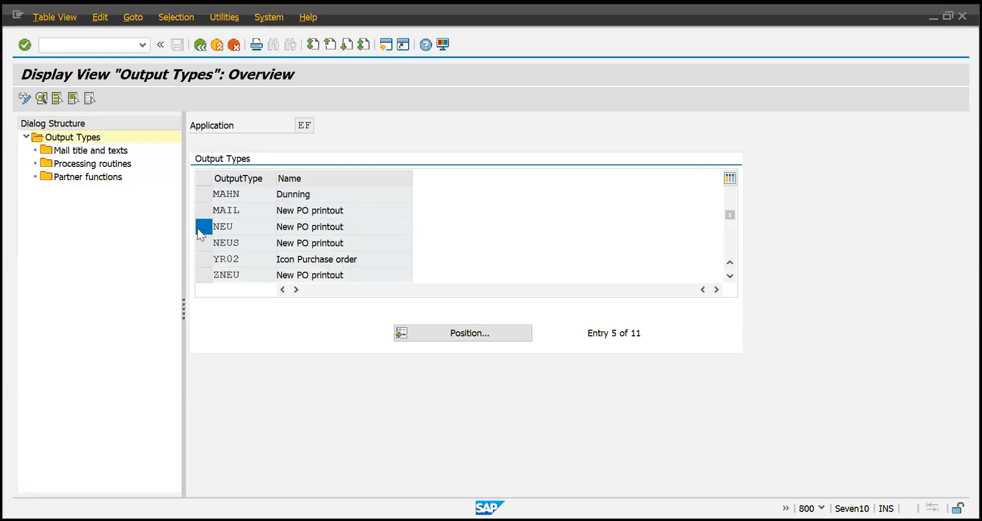
left_click_drag(370, 228, 167, 229)
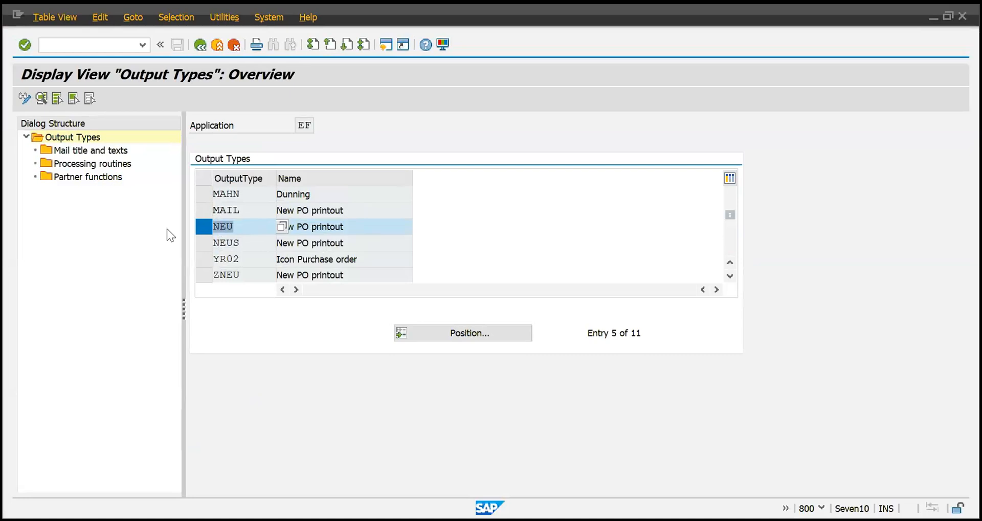
Leave the EF output types and reopen the output control application list with transaction NACE
key("F3")
key("F3")
type("se")
key("BackSpace")
key("BackSpace")
type("nace")
key("Return")
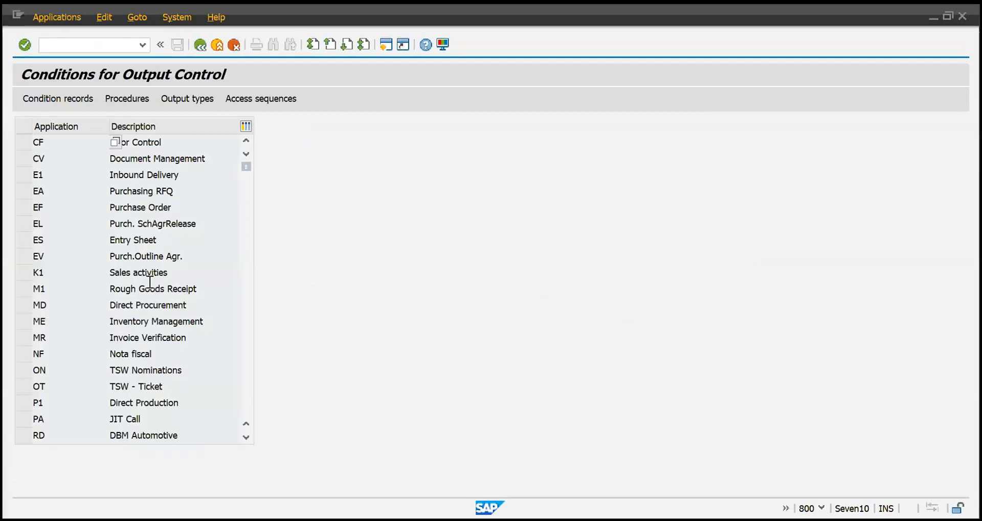
Review the NACE applications, including EA Purchasing RFQ, EF Purchase Order and ES Entry Sheet, and return to SAP Easy Access
scroll(150, 282, "down", 4)
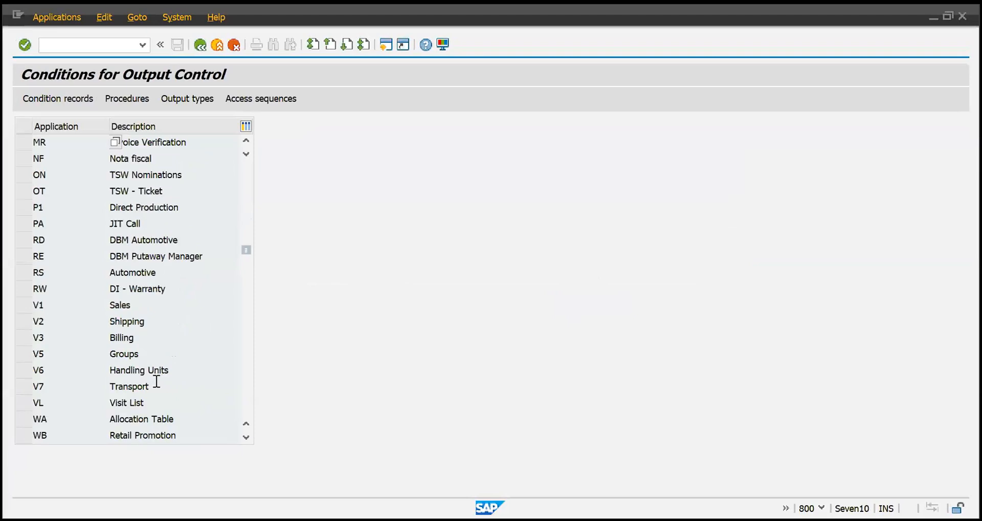
scroll(128, 376, "down", 3)
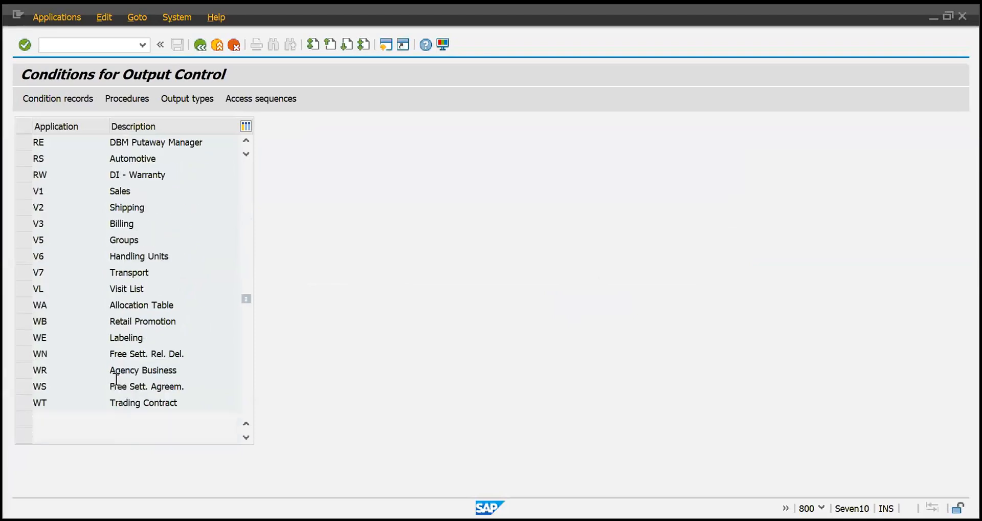
scroll(116, 378, "up", 6)
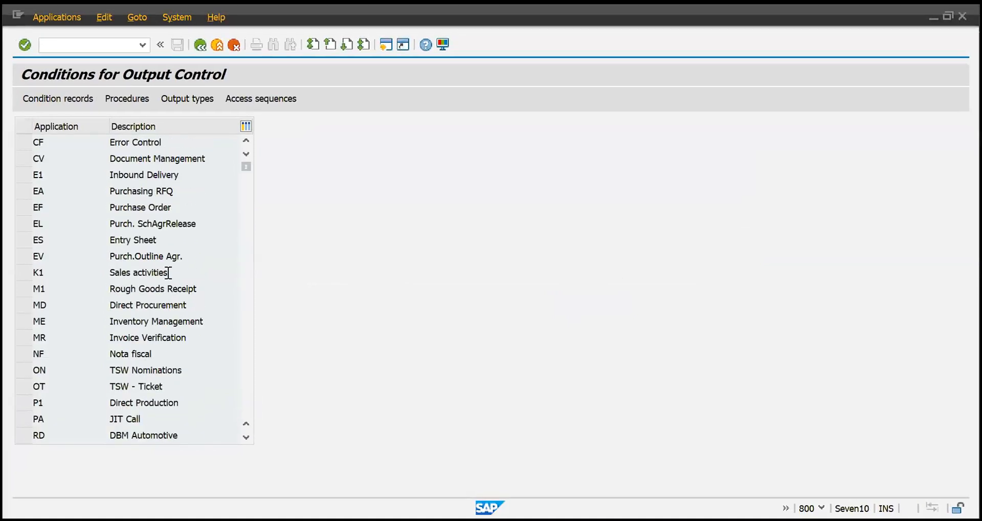
left_click_drag(197, 187, 78, 193)
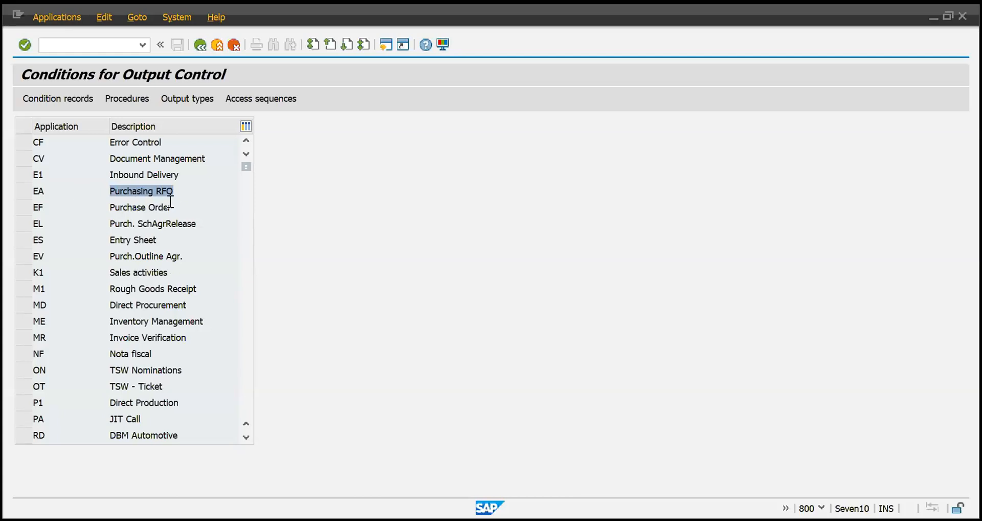
left_click_drag(176, 204, 61, 208)
left_click_drag(225, 237, 35, 241)
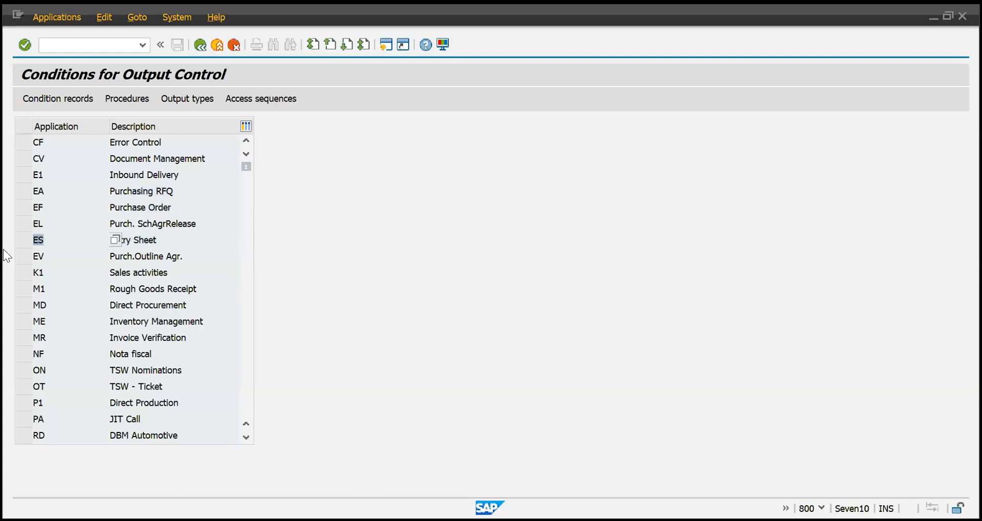
scroll(206, 242, "down", 1)
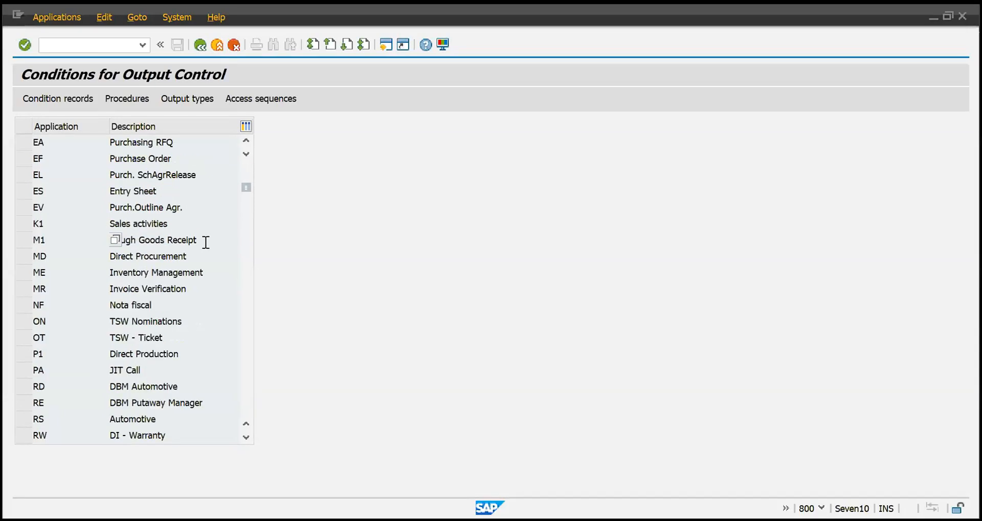
scroll(205, 242, "down", 1)
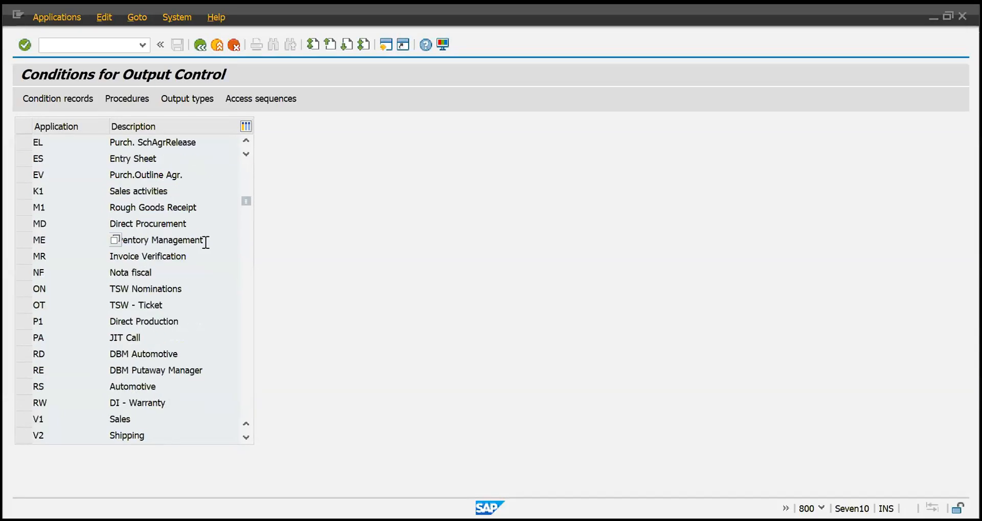
left_click(200, 44)
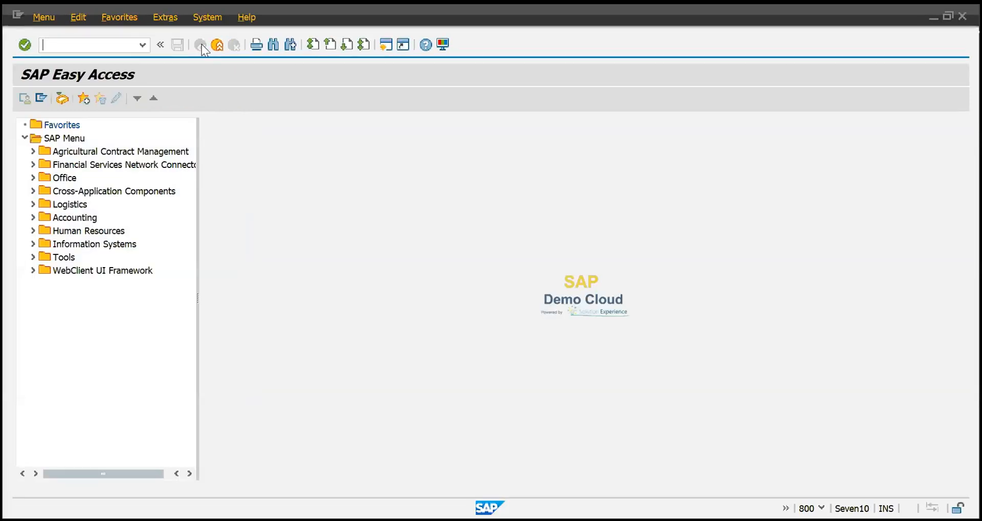